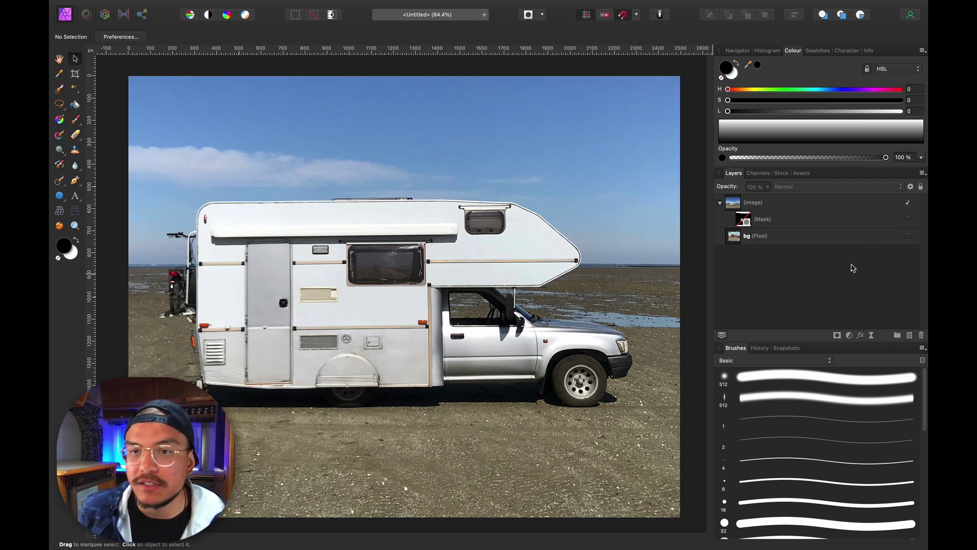
Step: Apply the mask to cut out the camper and turn on the bg layer beneath it
left_click(907, 220)
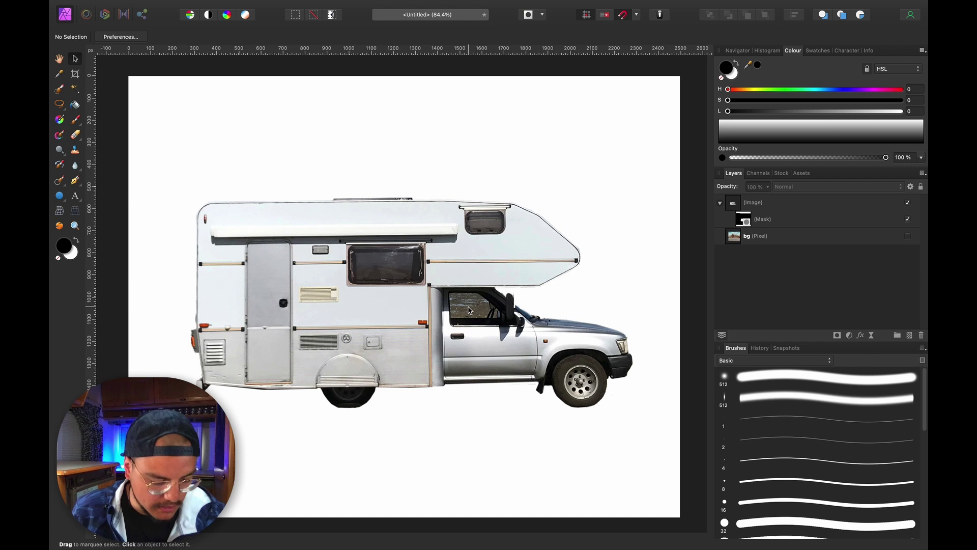
key("super+equal")
key("super+0")
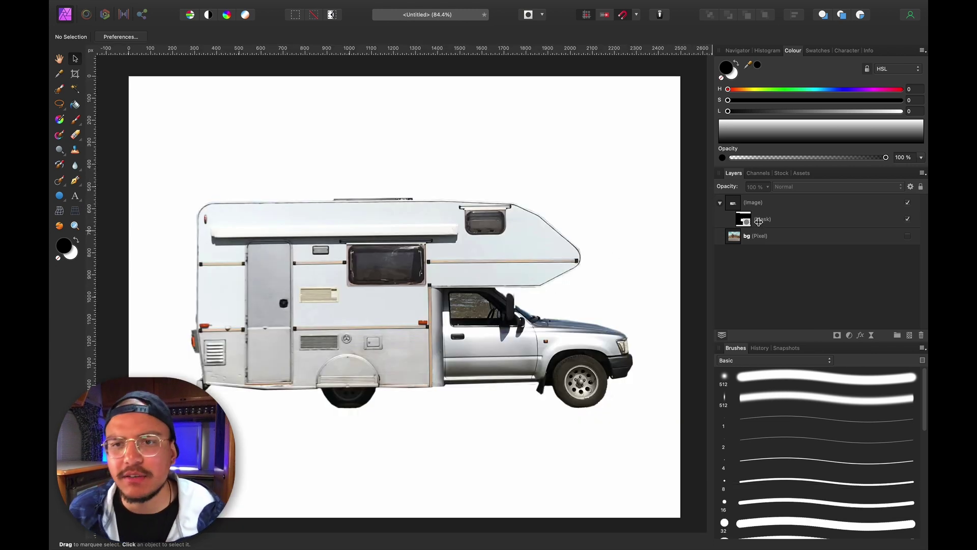
left_click(907, 202)
left_click(908, 236)
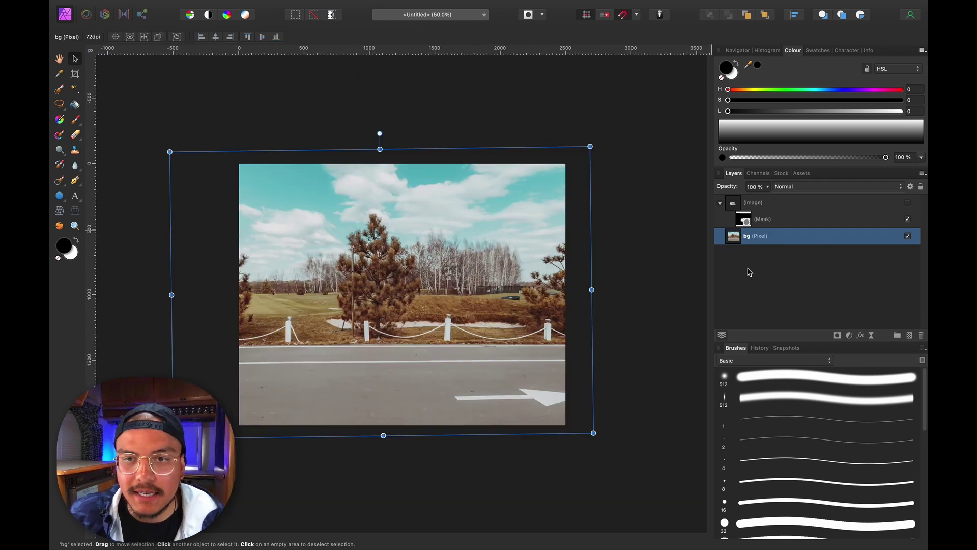
key("super+d")
left_click(908, 202)
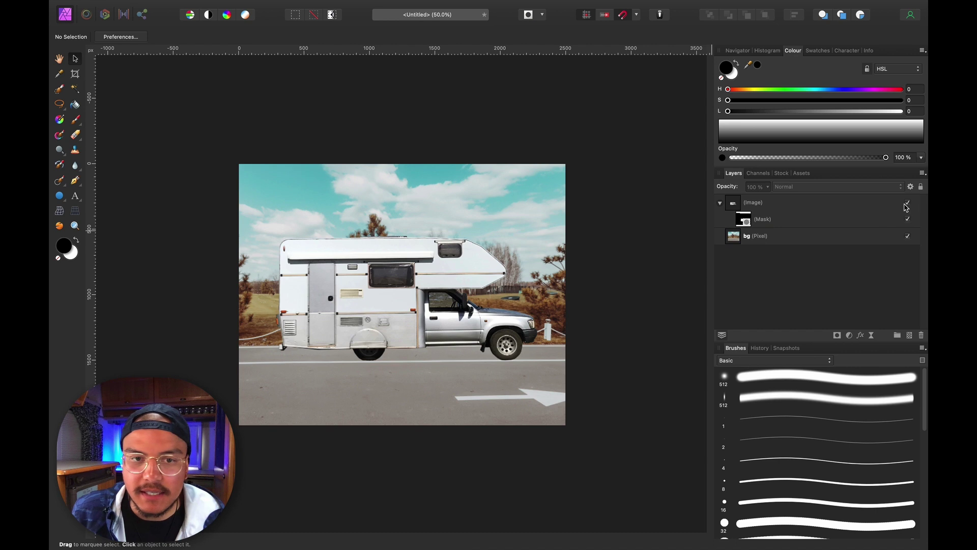
Step: Nudge the camper Image layer slightly up and left so it sits on the road
left_click(433, 284)
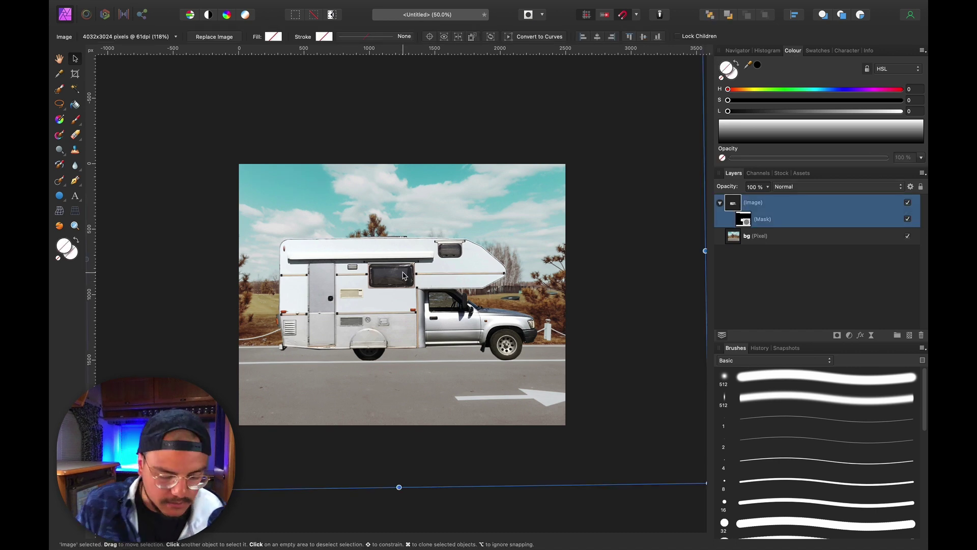
key("super+equal")
left_click_drag(547, 296, 519, 310)
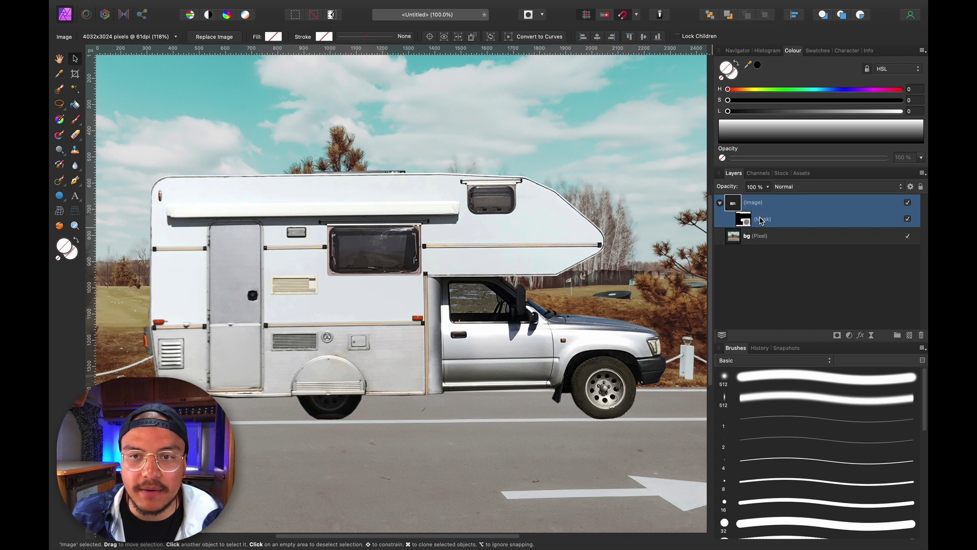
left_click_drag(433, 305, 430, 302)
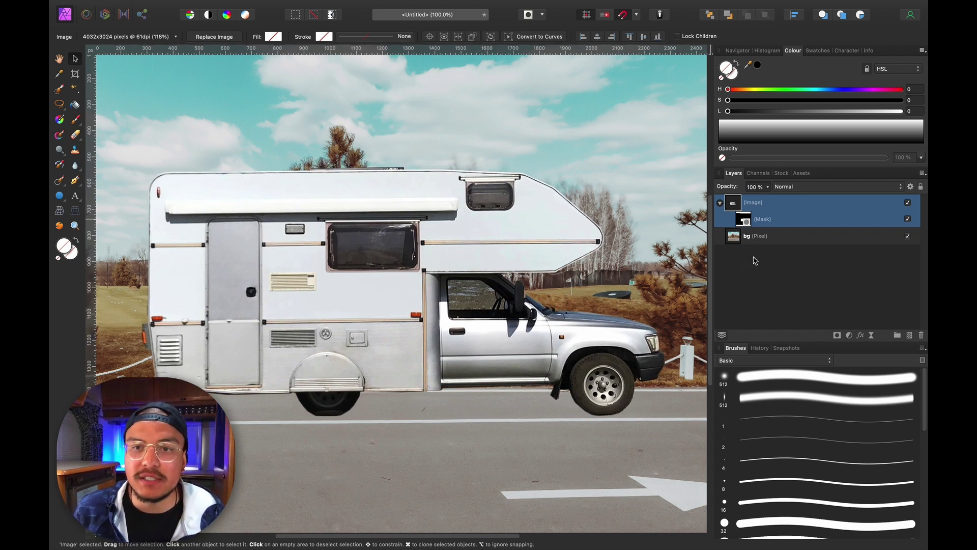
key("super+0")
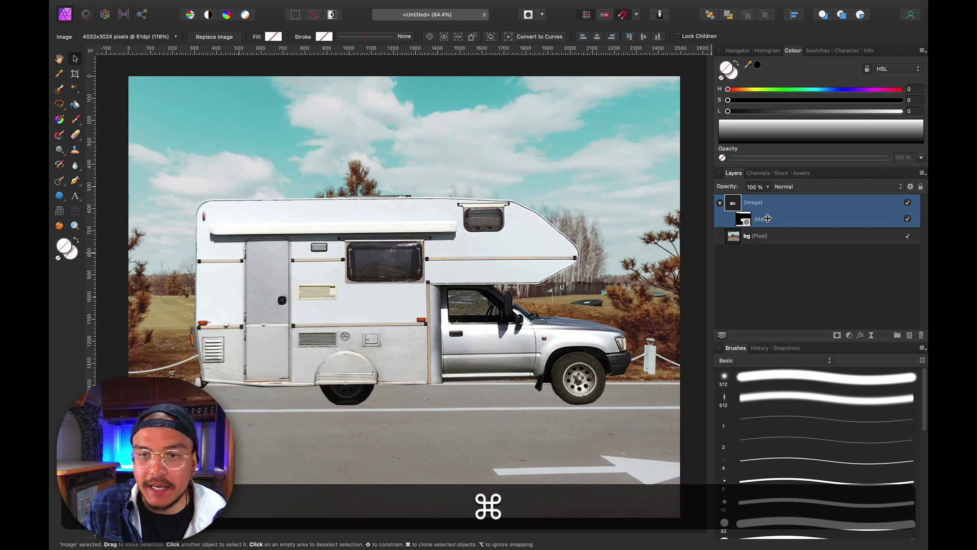
Step: Add a Levels adjustment inside the camper group and raise Output Black Level to about 10%
key("super+l")
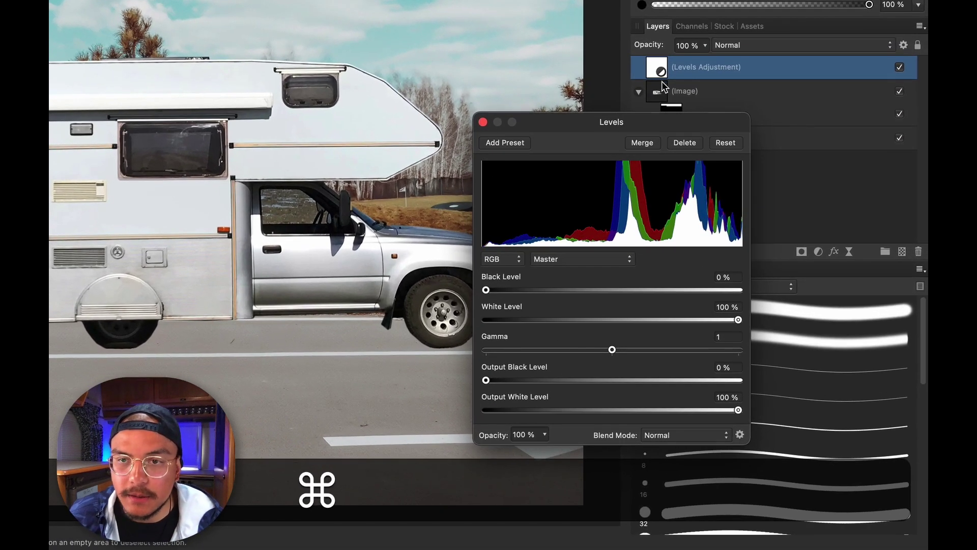
left_click_drag(663, 82, 503, 168)
left_click_drag(356, 431, 382, 432)
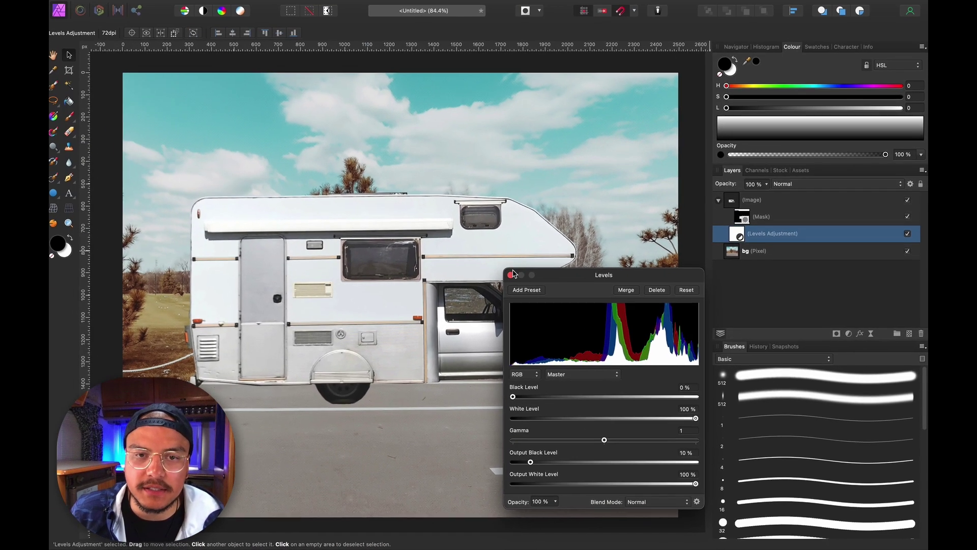
left_click(352, 170)
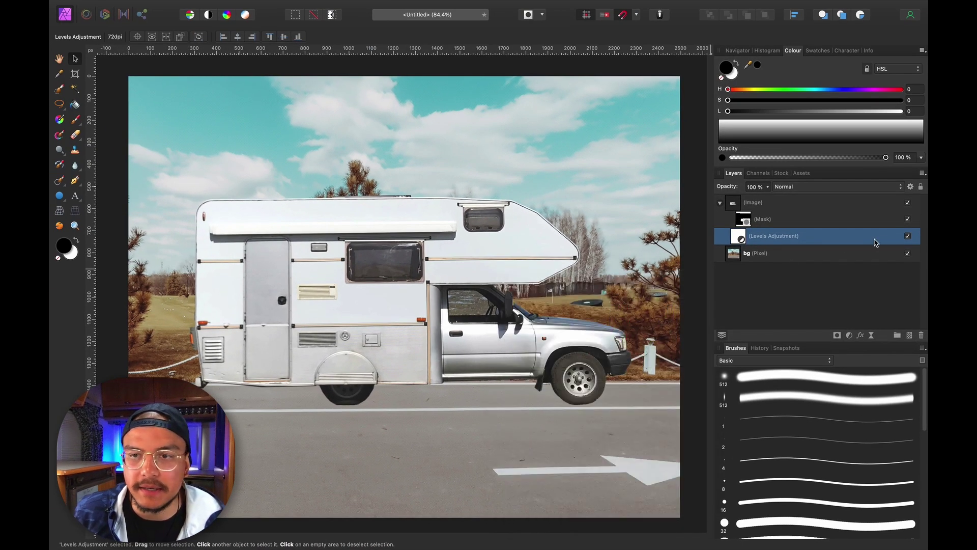
Step: Toggle the Levels adjustment to compare before and after, then select the bg layer
left_click(908, 237)
left_click(908, 238)
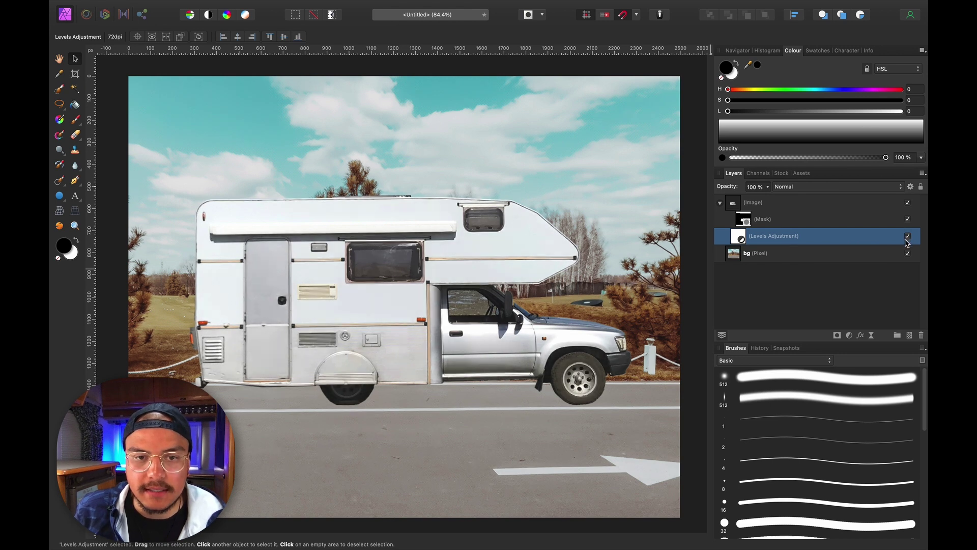
left_click(908, 237)
left_click(907, 237)
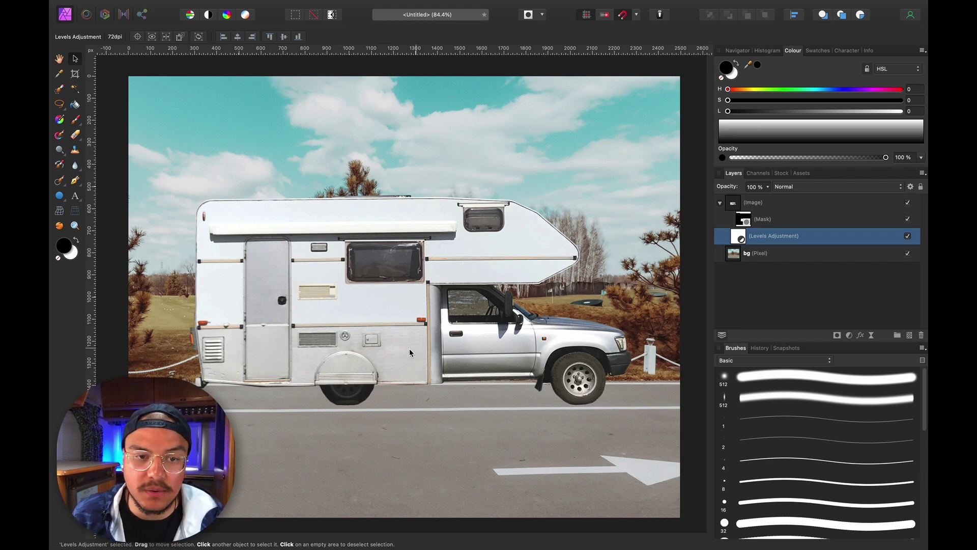
left_click(783, 253)
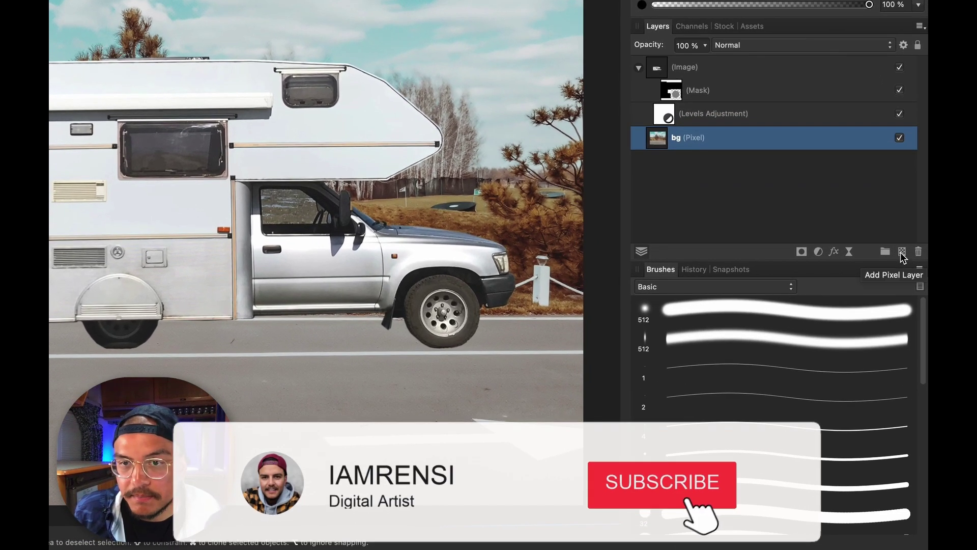
Step: Add a new pixel layer above bg with a soft black brush of about 371 px
left_click(909, 329)
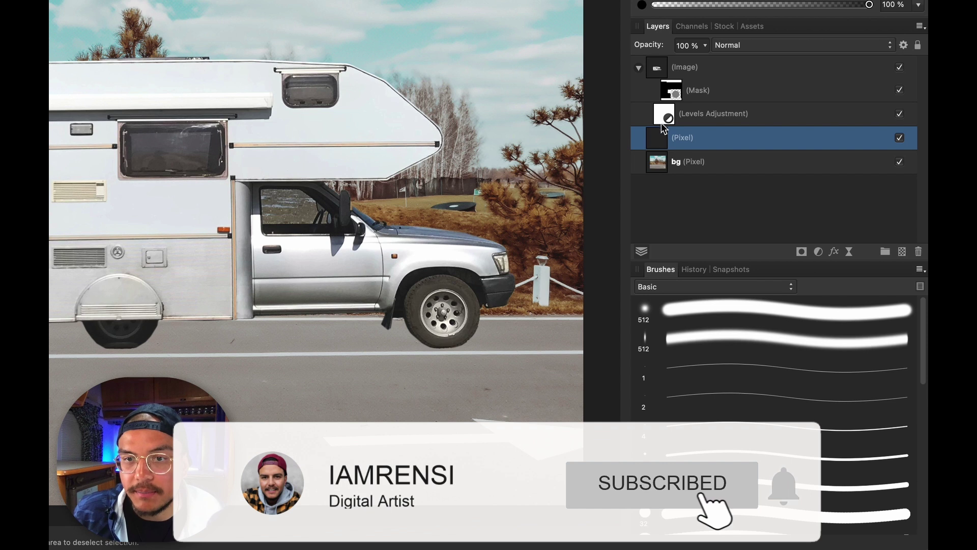
left_click(682, 319)
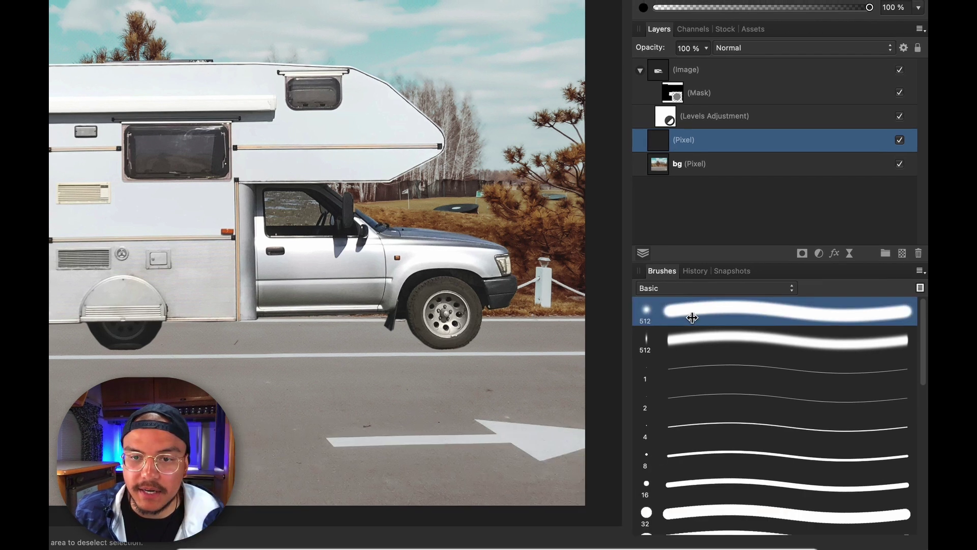
key("b")
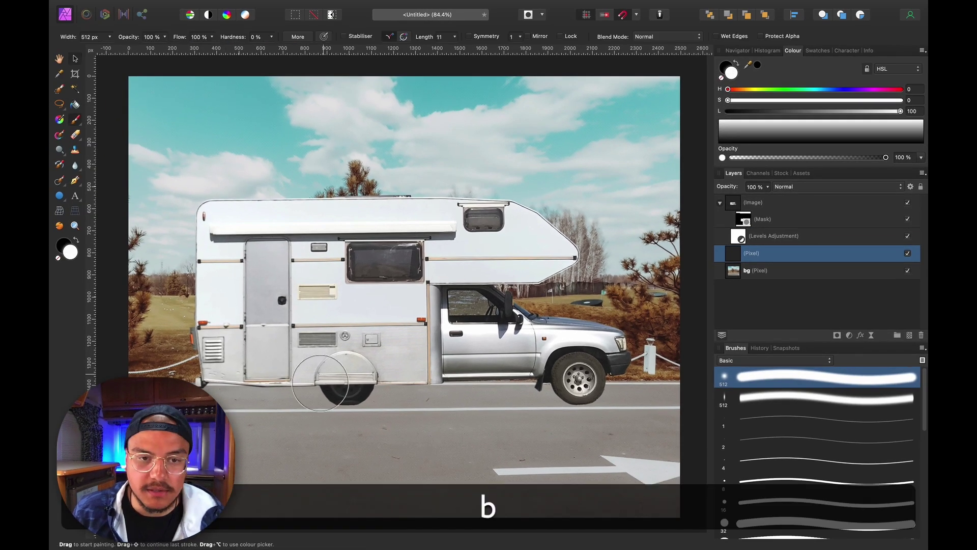
key("x")
key("x")
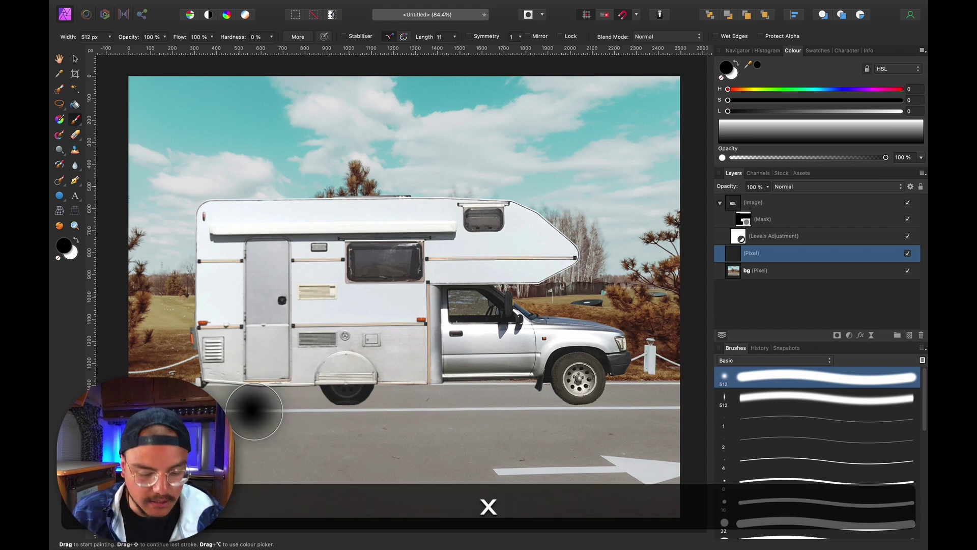
key("bracketleft")
key("bracketleft")
key("bracketleft")
key("bracketleft")
key("bracketleft")
key("bracketleft")
key("bracketleft")
key("bracketleft")
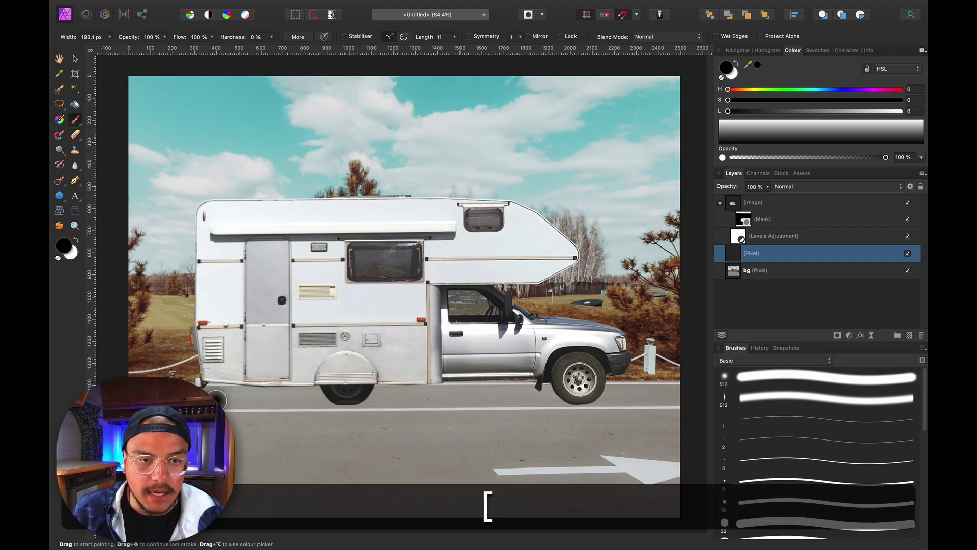
key("bracketright")
key("bracketright")
key("bracketright")
key("bracketright")
key("bracketright")
key("bracketright")
key("bracketright")
key("bracketright")
key("bracketright")
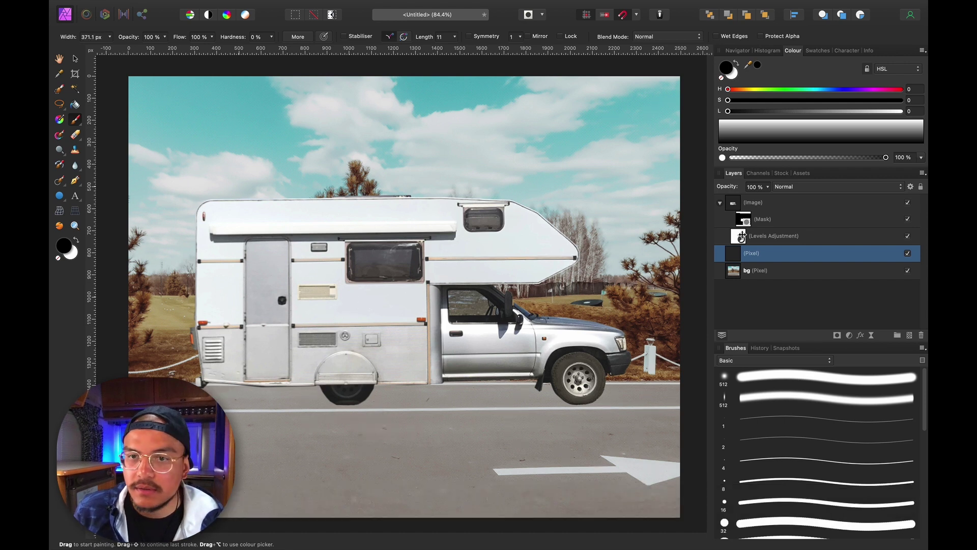
Step: Hide the camper and paint a straight vertical soft black stroke from the pine top
left_click(907, 203)
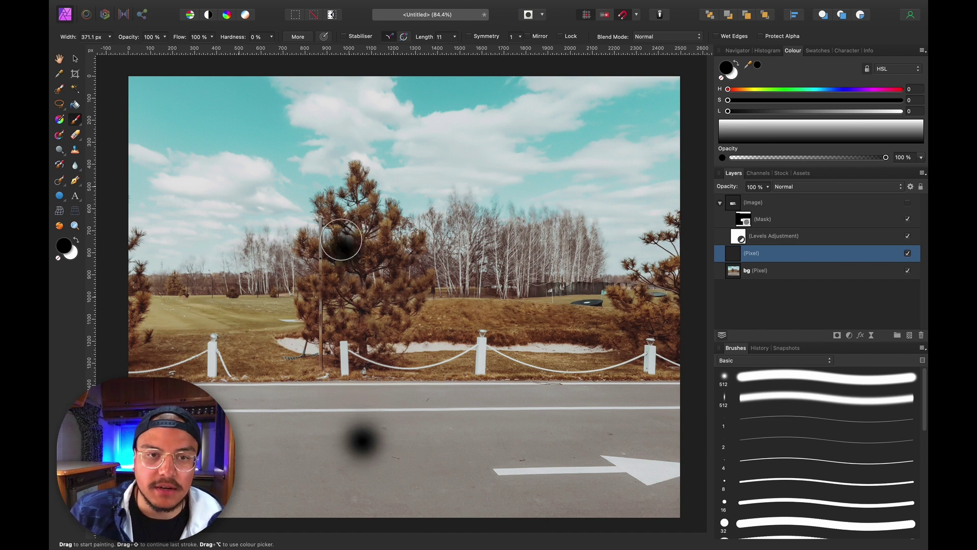
left_click(358, 182)
left_click(358, 182, "shift")
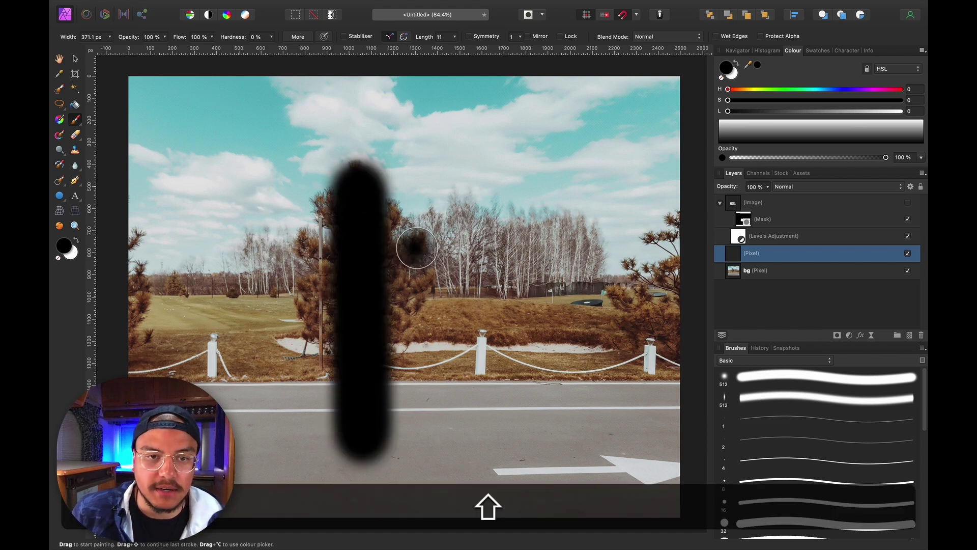
key("v")
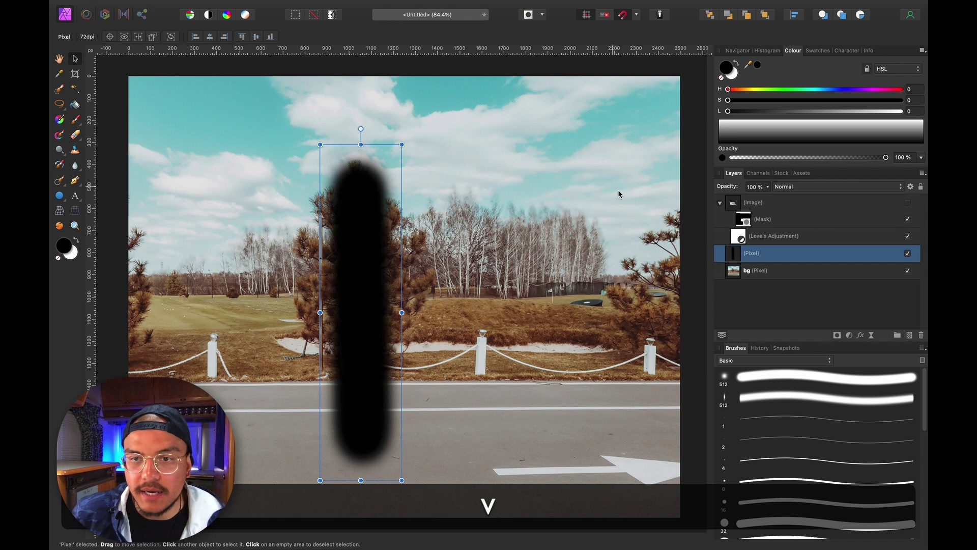
Step: Rotate the black stroke horizontal and stretch it under the camper as a ground shadow
mouse_move(406, 137)
left_mouse_down()
mouse_move(580, 262)
mouse_move(565, 351)
left_mouse_up()
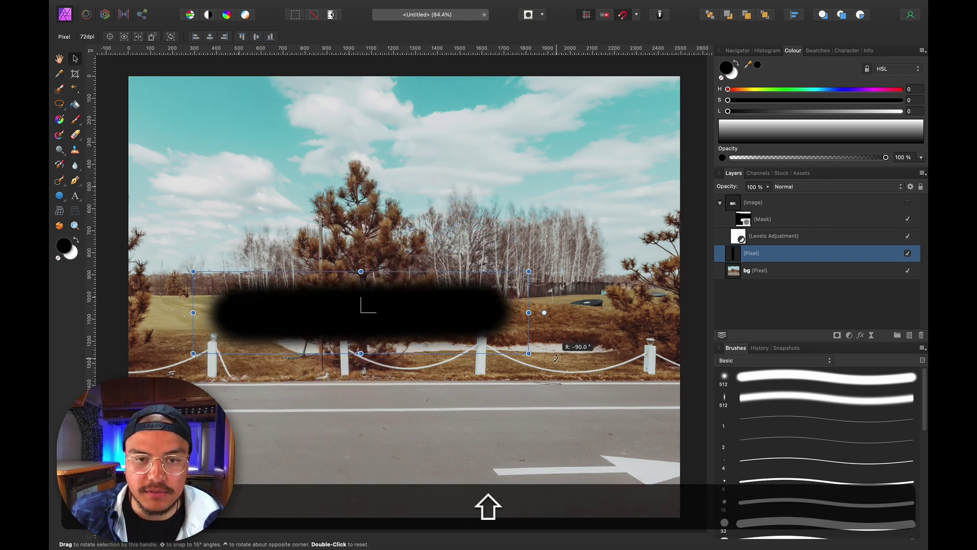
left_click(907, 202)
mouse_move(429, 306)
left_mouse_down()
mouse_move(446, 399)
mouse_move(356, 382)
mouse_move(361, 391)
mouse_move(417, 397)
mouse_move(350, 396)
mouse_move(349, 374)
mouse_move(351, 392)
left_mouse_up()
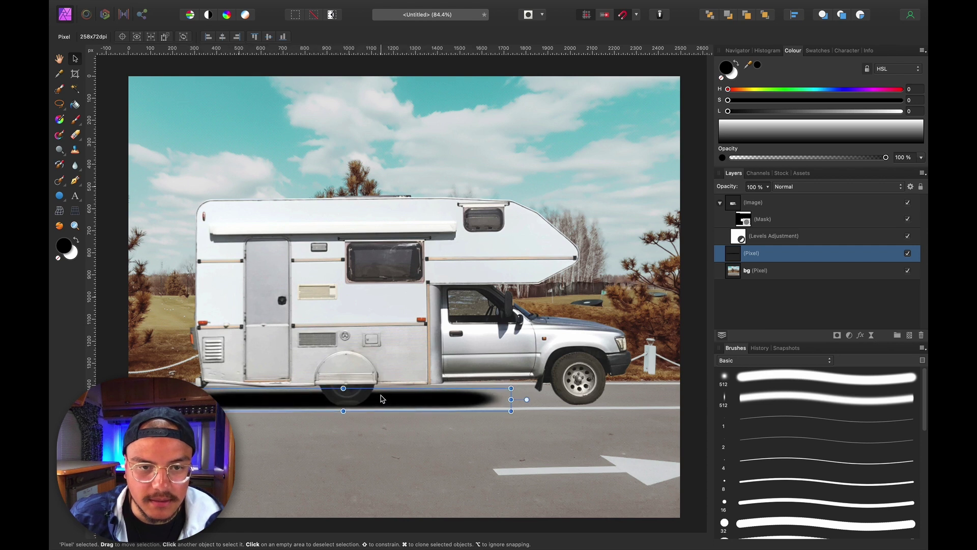
left_click_drag(511, 400, 656, 385)
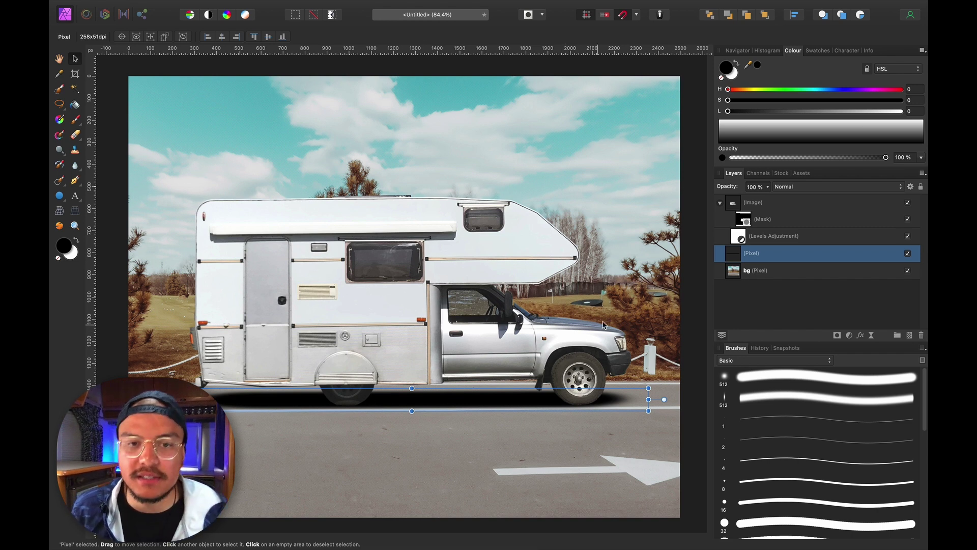
left_click_drag(186, 400, 186, 400)
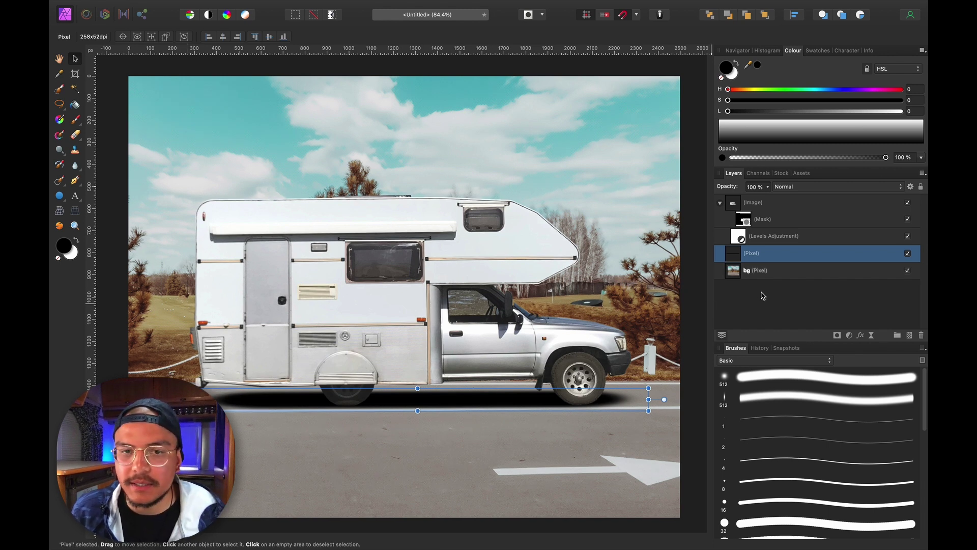
left_click(784, 218)
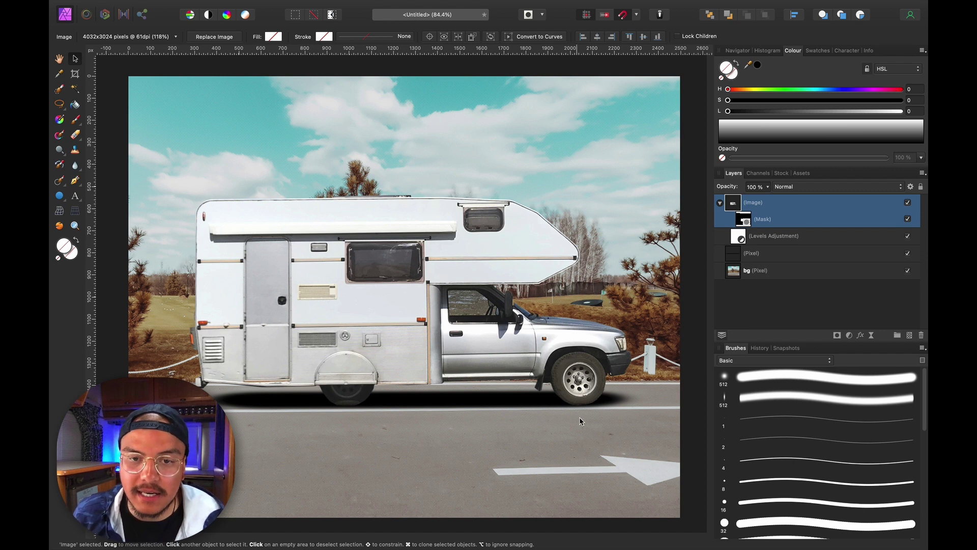
Step: Lower the shadow pixel layer's opacity to lighten the shadow under the camper
key("super+equal")
key("super+equal")
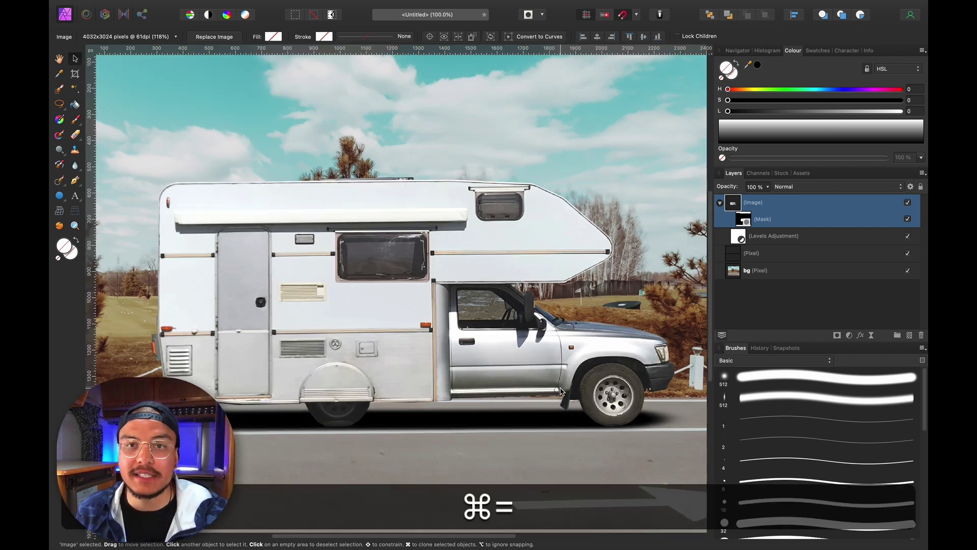
scroll(376, 428, "down", 5)
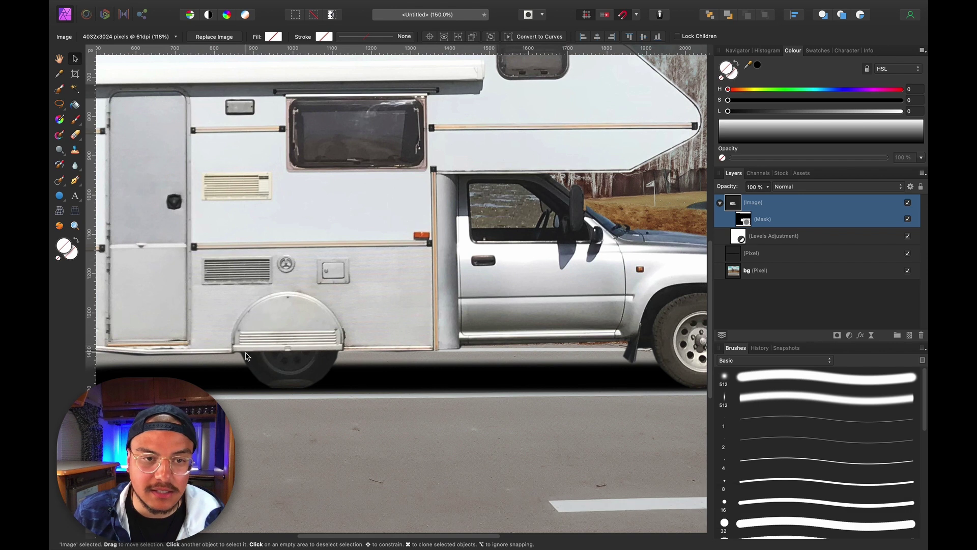
left_click(770, 256)
left_click_drag(735, 189, 720, 193)
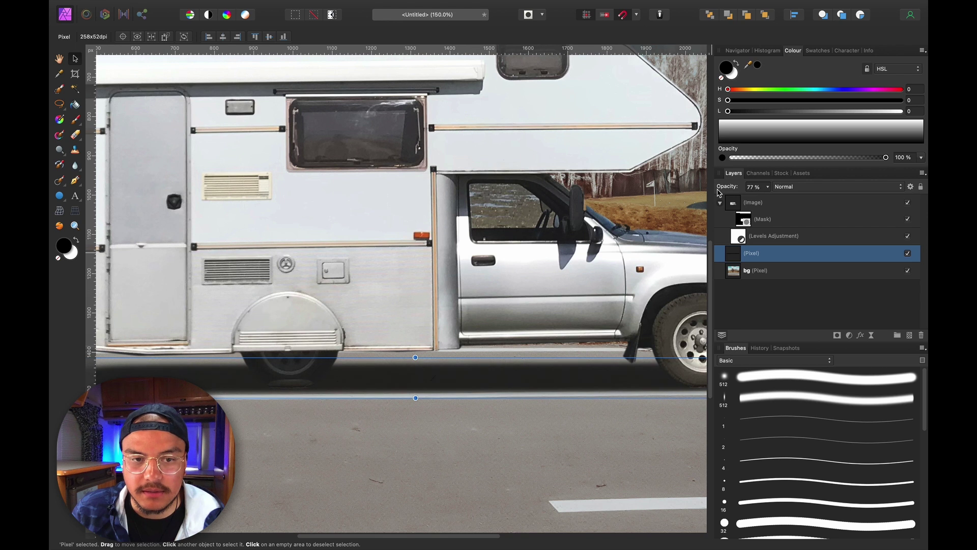
left_click(766, 326)
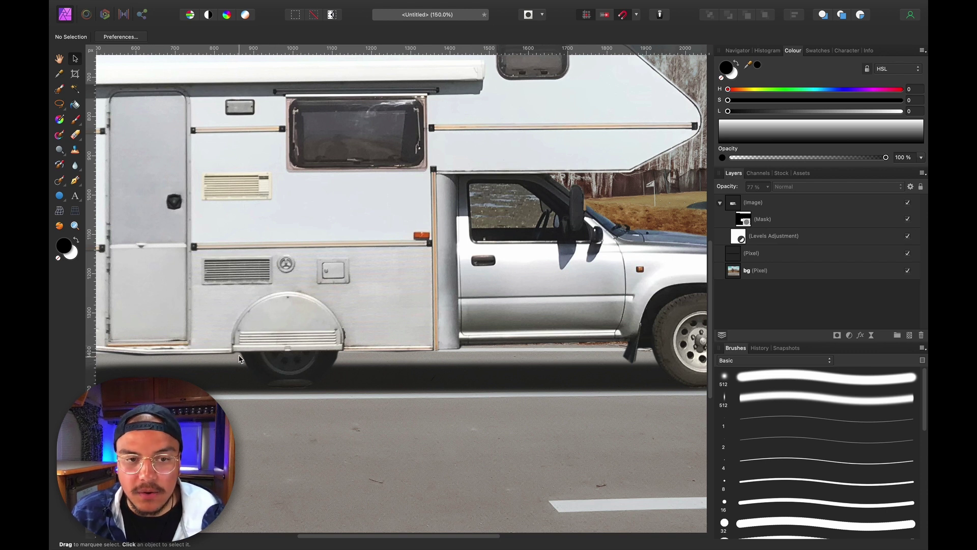
Step: Duplicate the masked camper Image layer with ⌘J
key("space")
left_click_drag(572, 350, 529, 313)
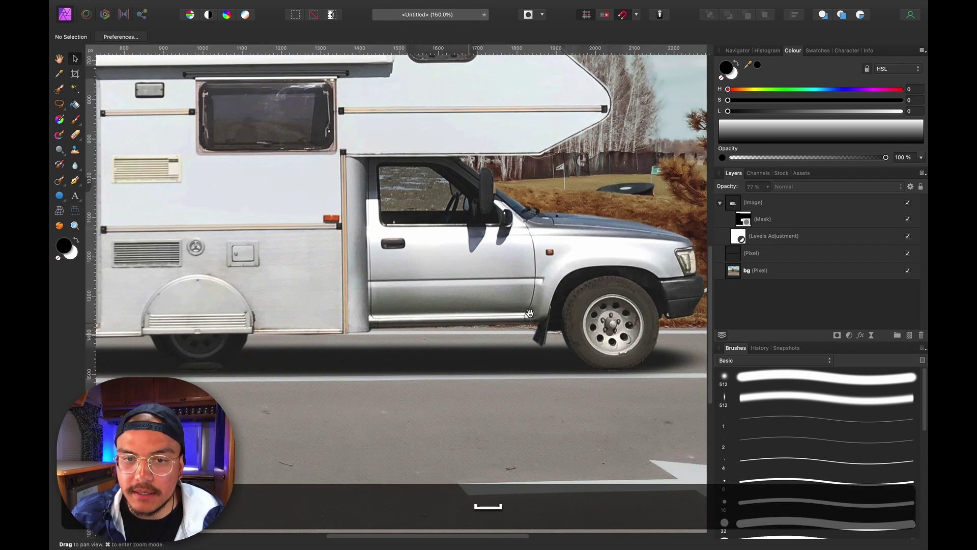
left_click(771, 206)
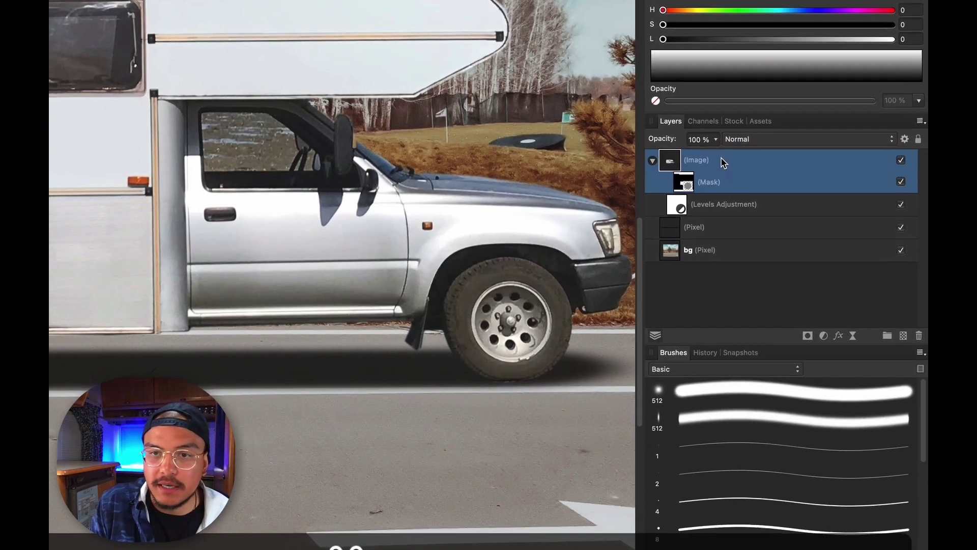
key("super+j")
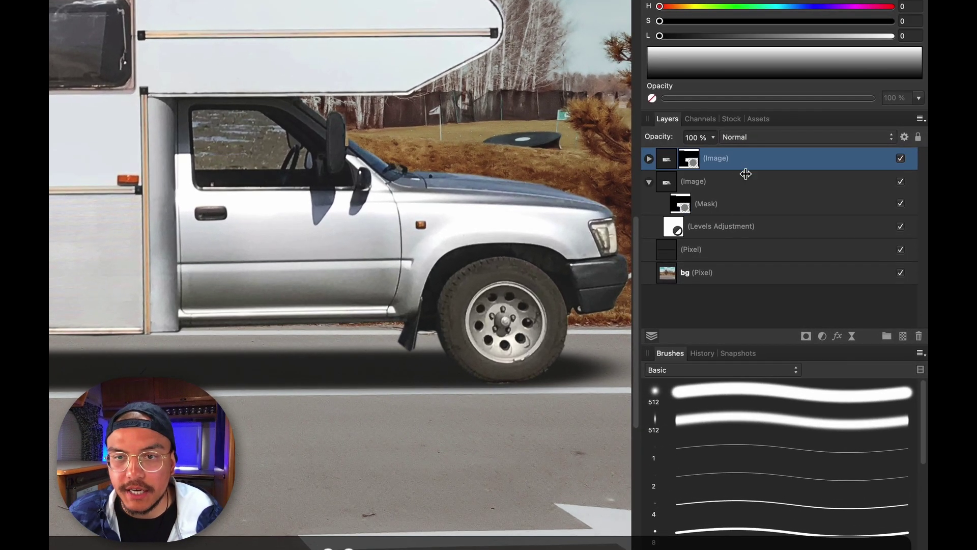
Step: Rasterise the top camper Image copy into a plain pixel layer
right_click(752, 158)
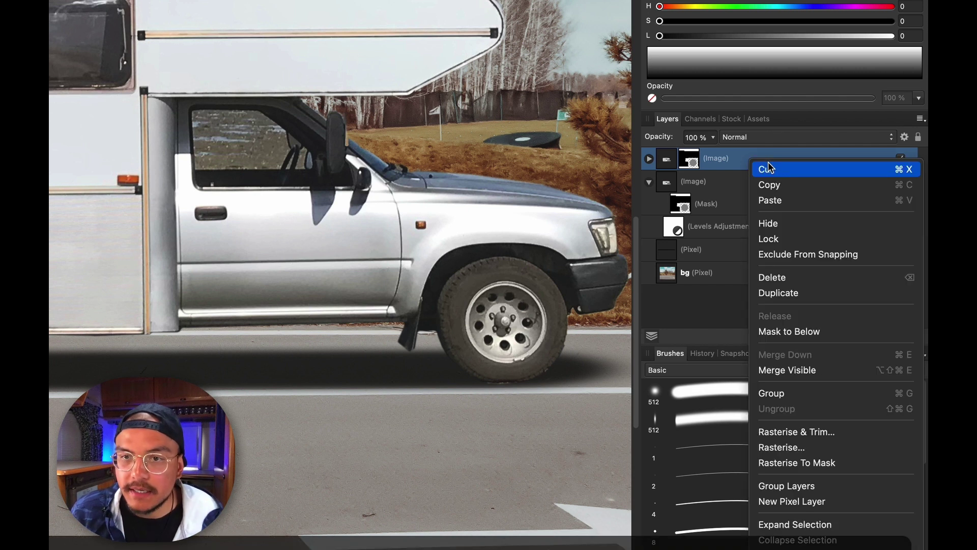
left_click(801, 452)
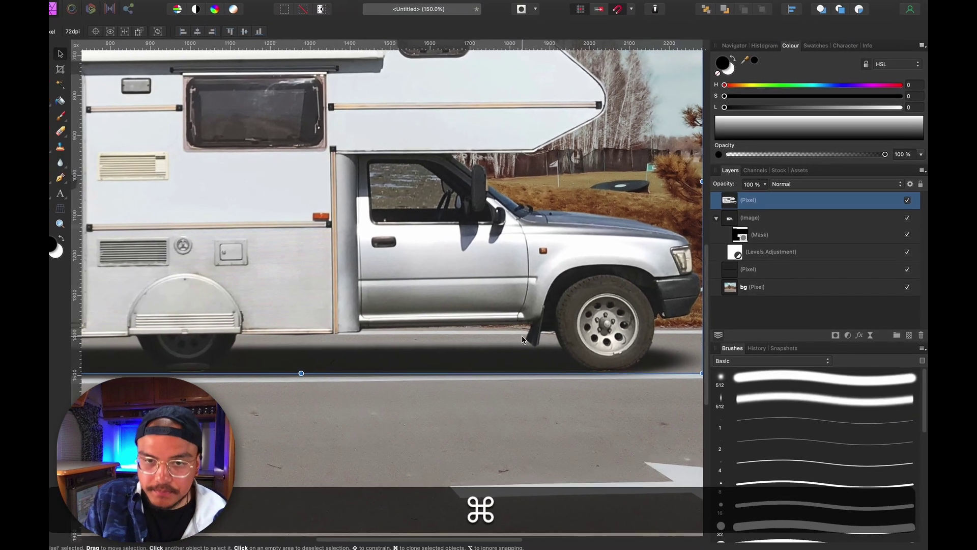
key("super+plus")
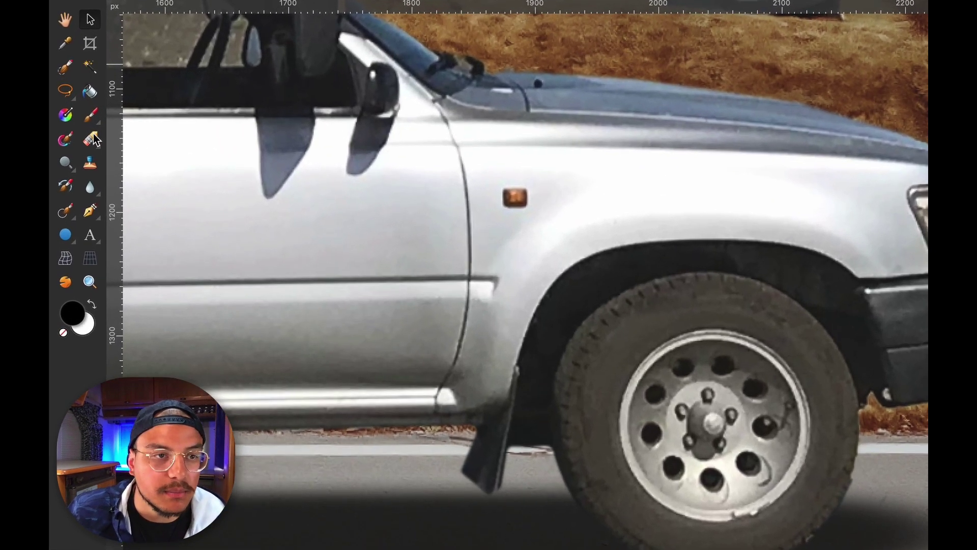
Step: Trace a Pen curve around the truck's front wheel and convert it to a selection
key("p")
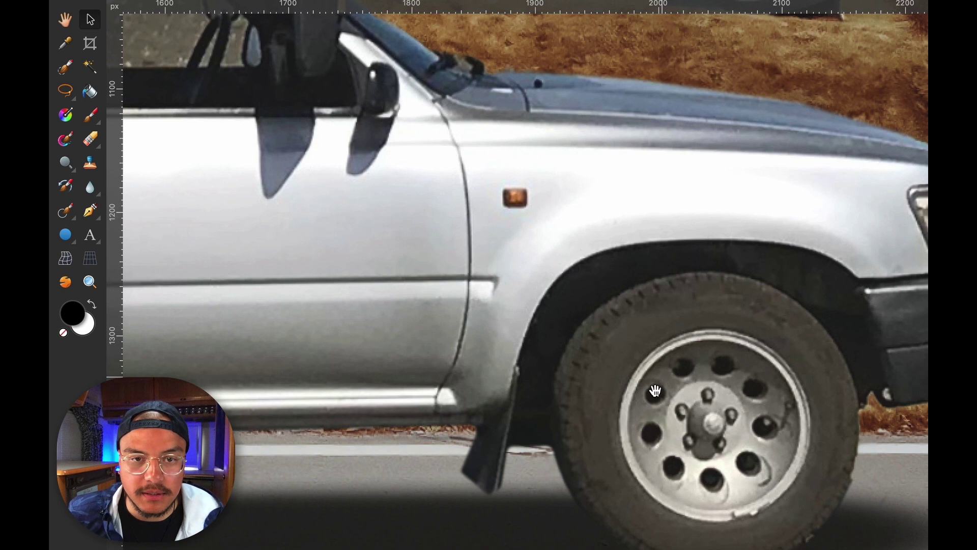
scroll(656, 391, "down", 3)
key("p")
left_click_drag(600, 252, 641, 211)
left_click_drag(740, 205, 771, 216)
left_click(865, 314)
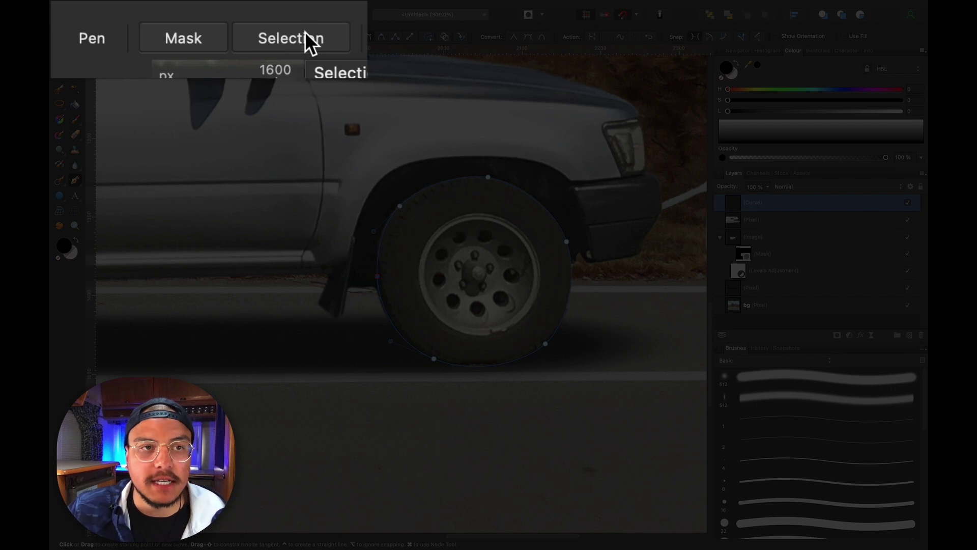
left_click(142, 38)
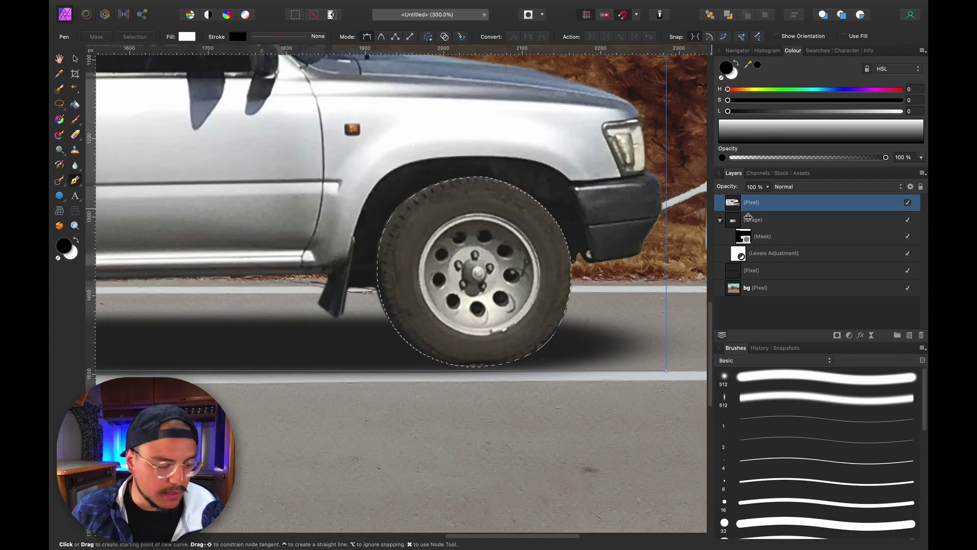
Step: Cut the selected front wheel and paste it onto its own new layer, then deselect
key("super")
key("super+x")
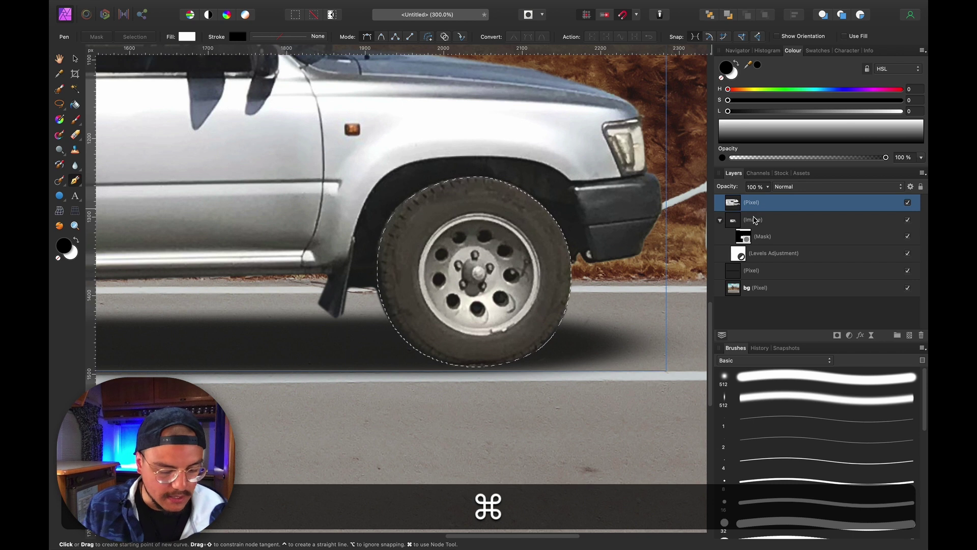
key("super+v")
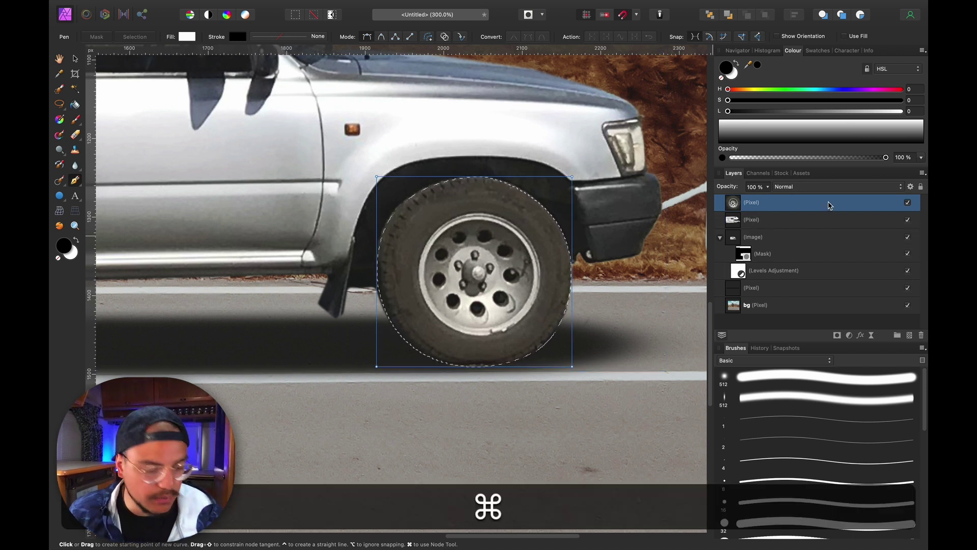
key("super+d")
key("v")
mouse_move(457, 265)
left_mouse_down()
mouse_move(363, 362)
mouse_move(457, 255)
mouse_move(458, 269)
left_mouse_up()
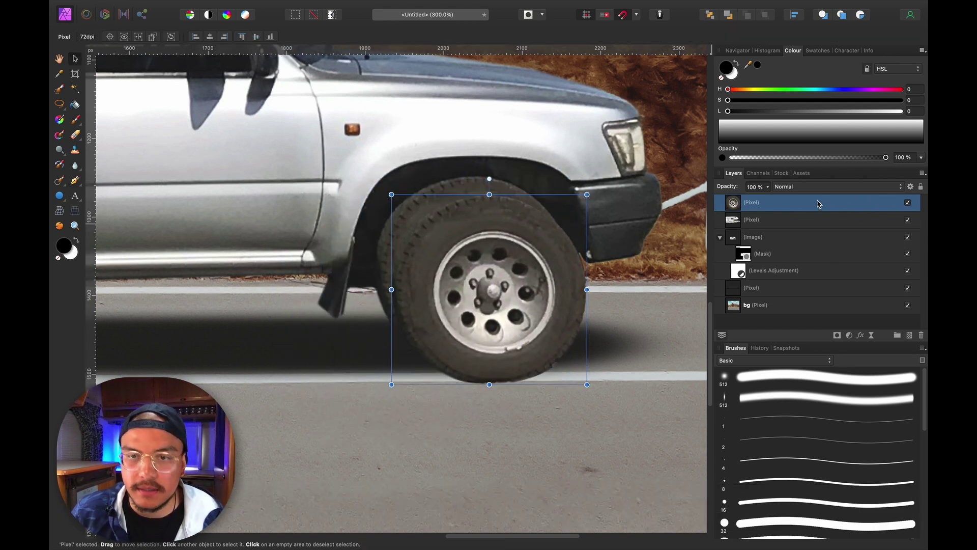
key("super+space")
Step: Duplicate the wheel layer and drag the copy left onto the camper's rear wheel arch
scroll(364, 300, "left", 15)
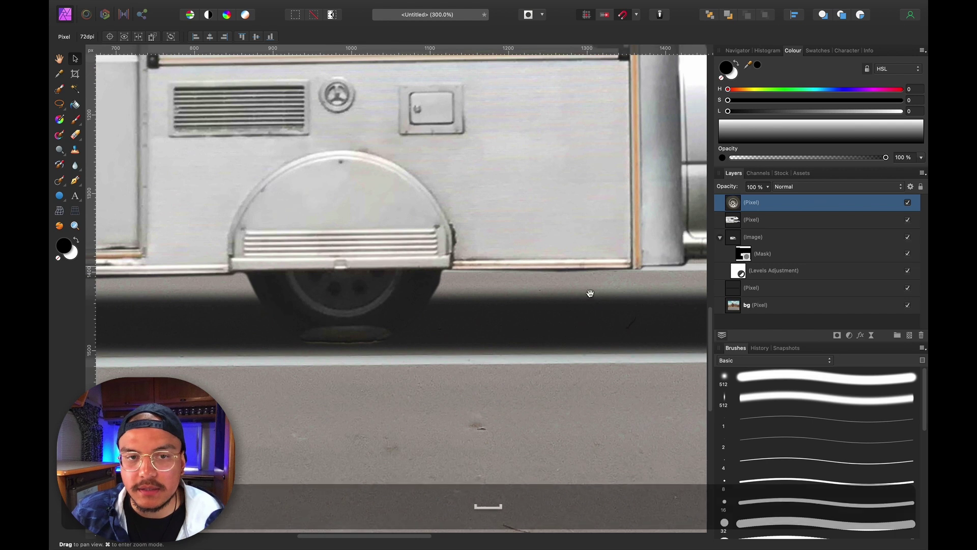
key("super+minus")
key("super+space")
scroll(432, 270, "right", 5)
scroll(432, 270, "right", 5)
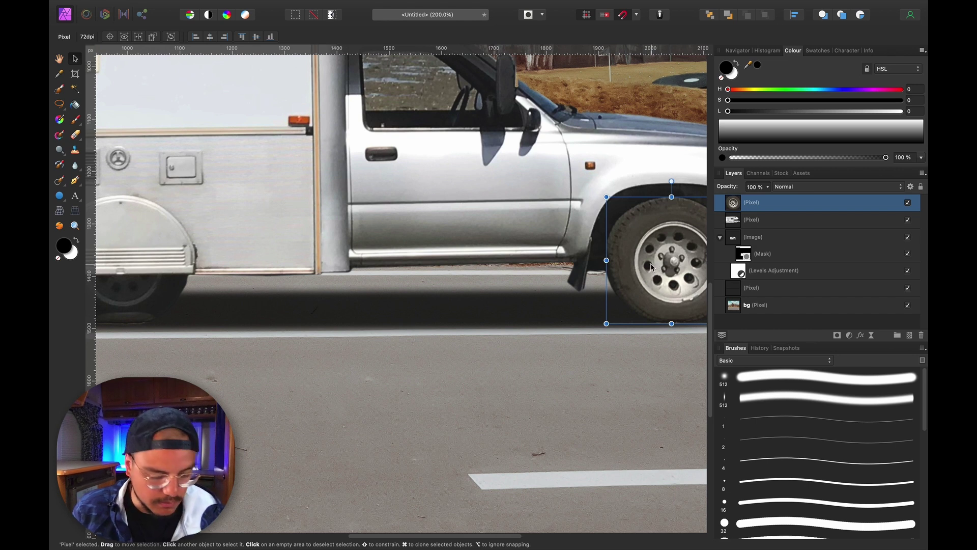
key("super+j")
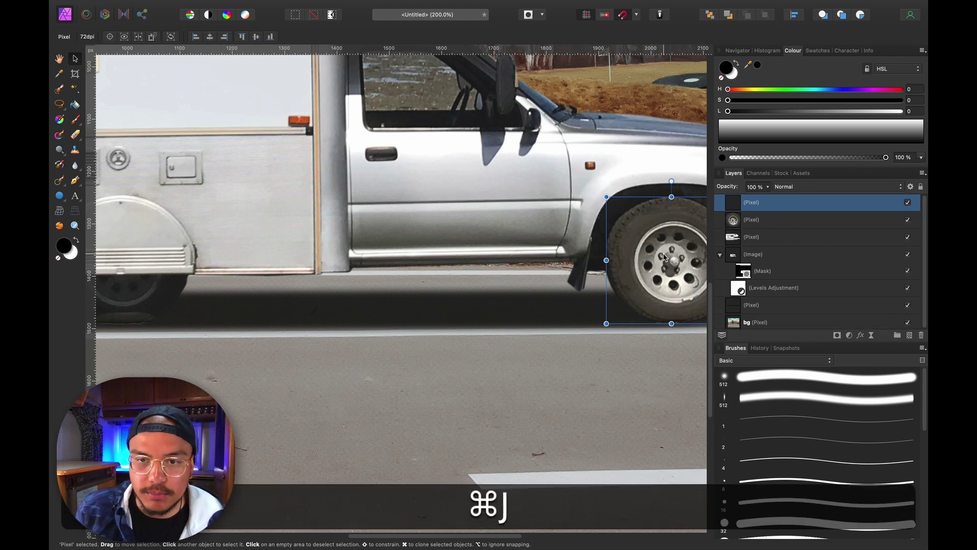
left_click_drag(666, 257, 323, 263)
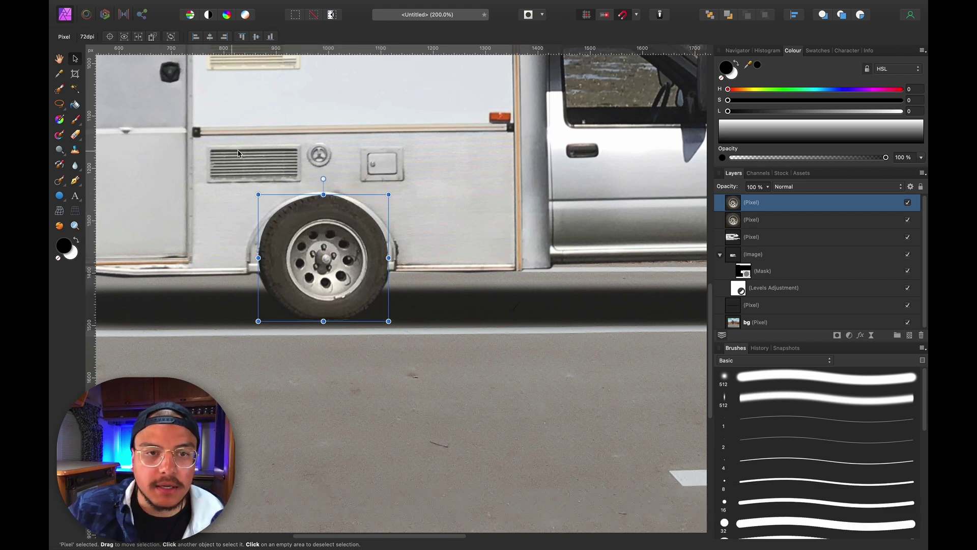
key("super")
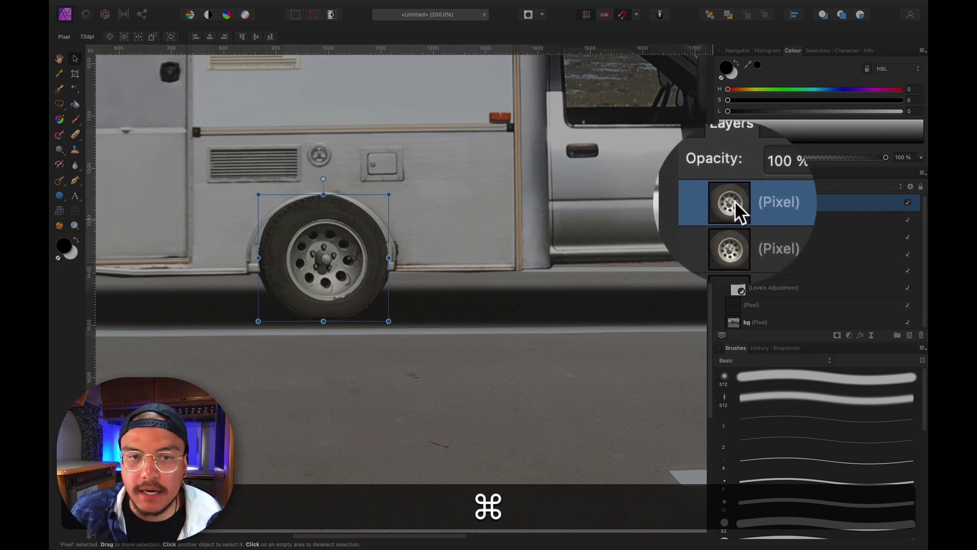
Step: Subtract the upper rear wheel arch from the wheel selection with straight Polygonal Lasso edges
left_click(733, 203, "super")
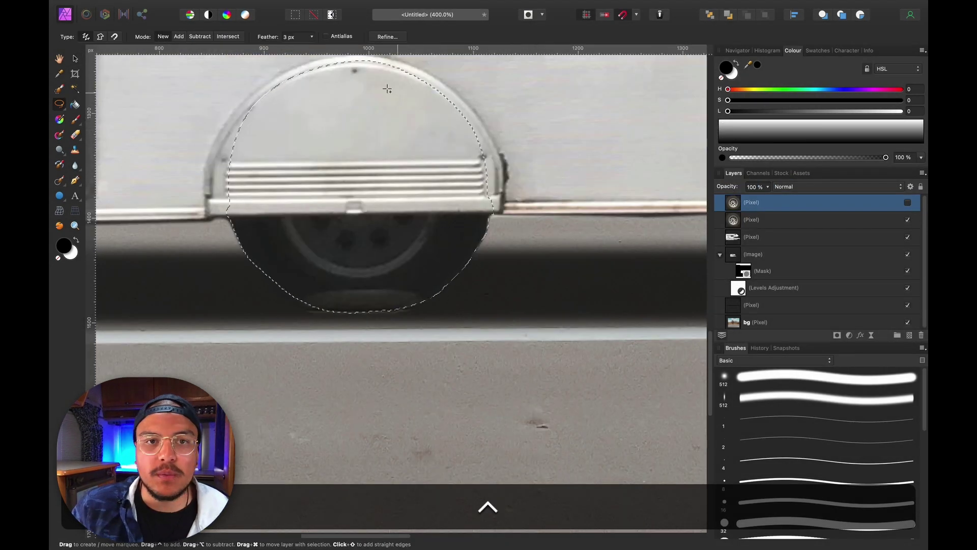
left_click_drag(271, 110, 267, 138)
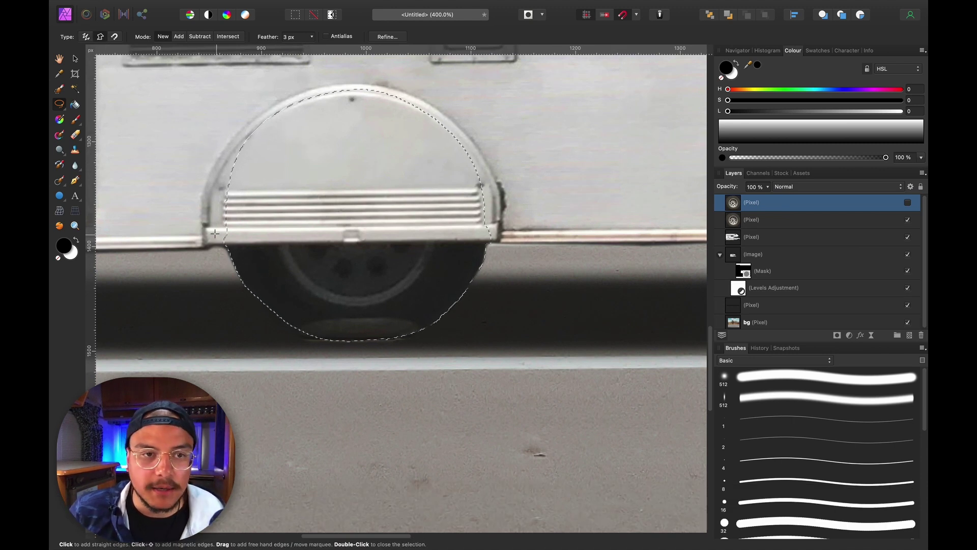
key("alt")
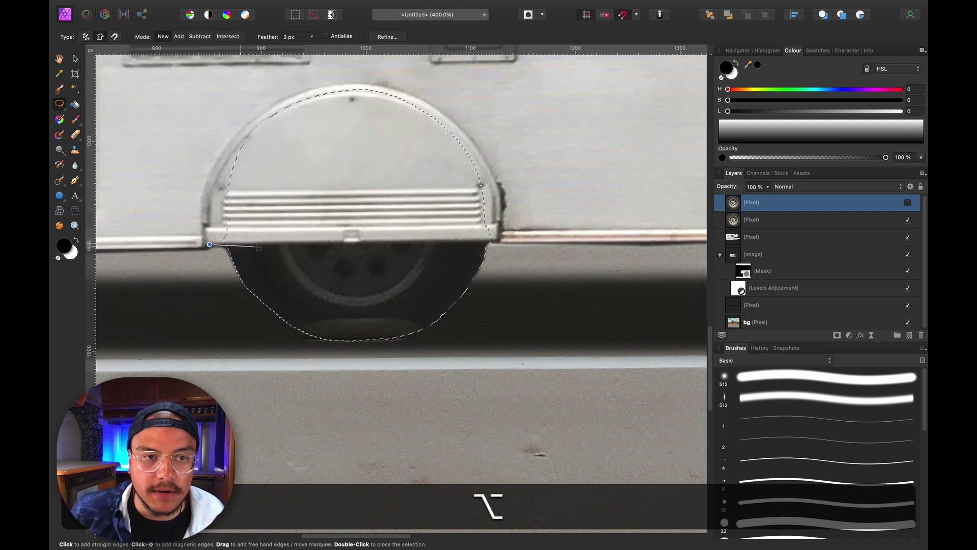
left_click(210, 244)
left_click(533, 240)
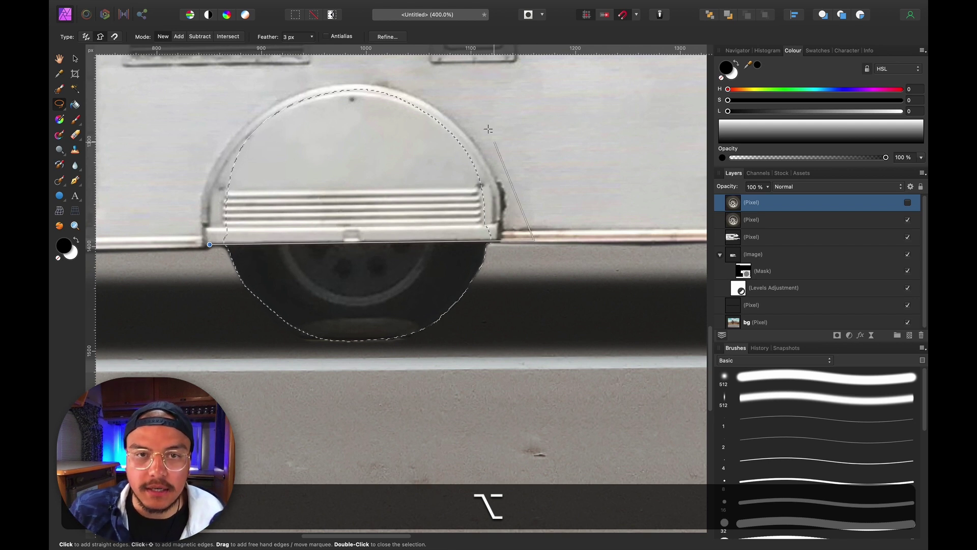
left_click(444, 71)
left_click(247, 70)
left_click(188, 127)
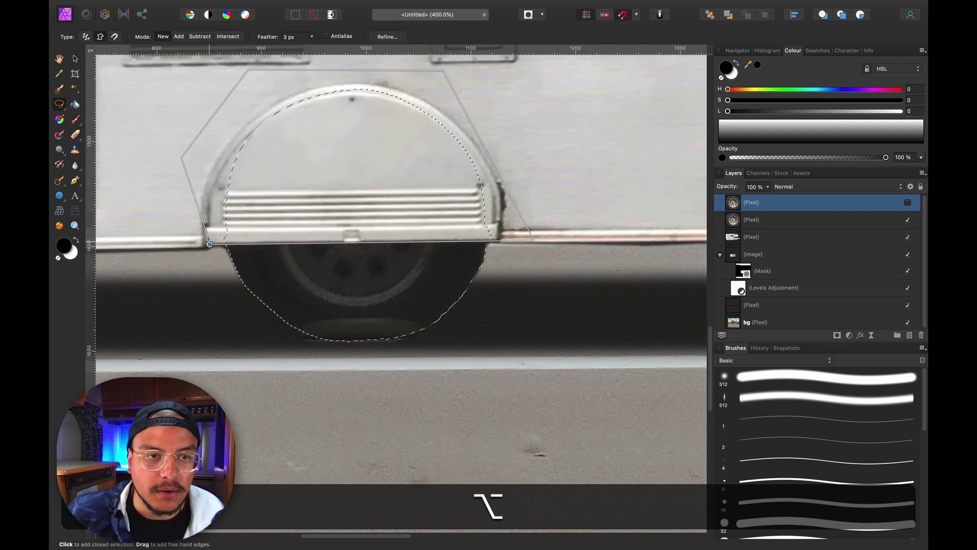
double_click(206, 196)
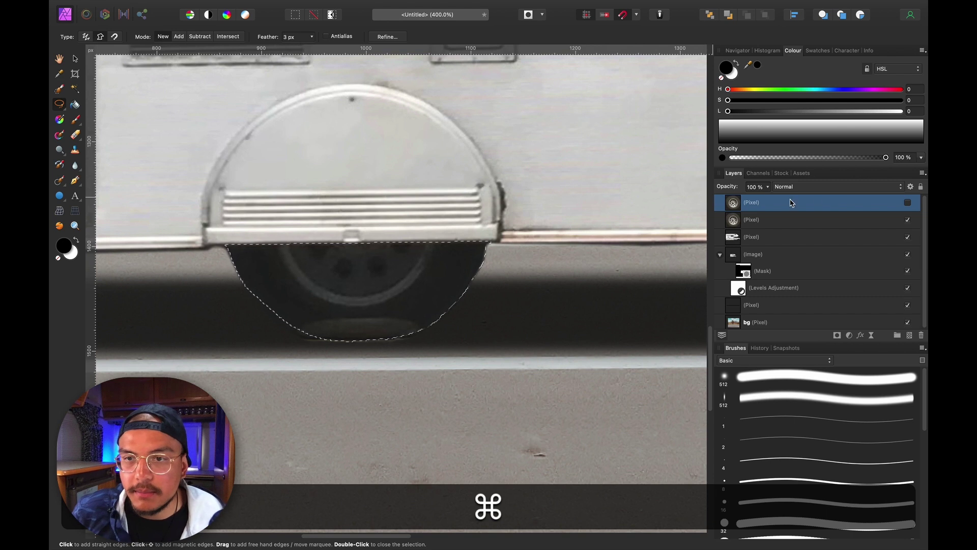
Step: Cut the selected lower rear wheel out of the camper pixel layer and paste it as its own layer
left_click(767, 238)
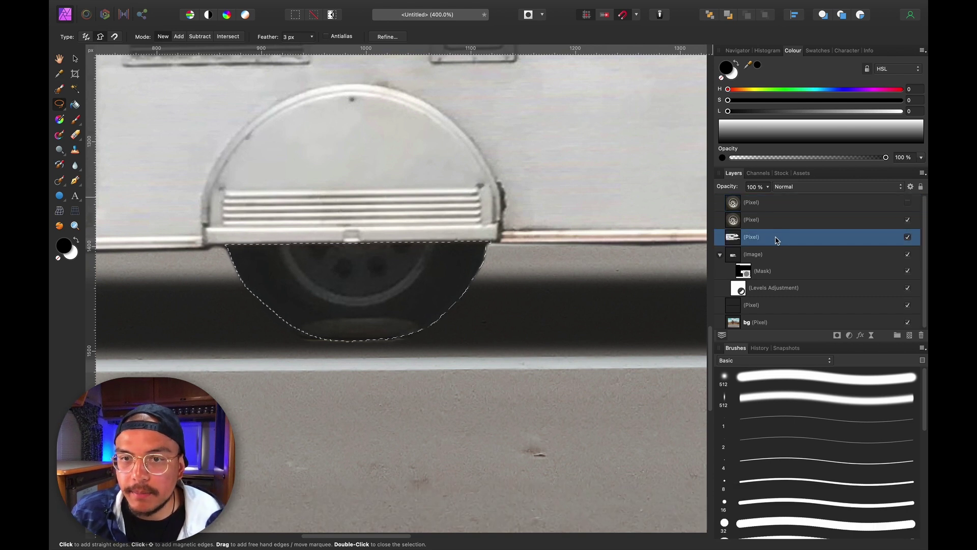
key("super+x")
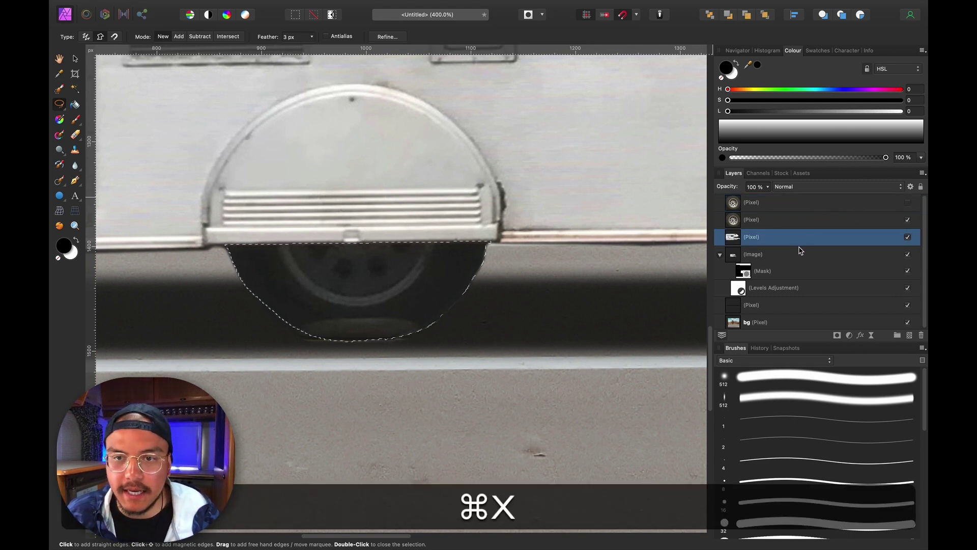
key("super+v")
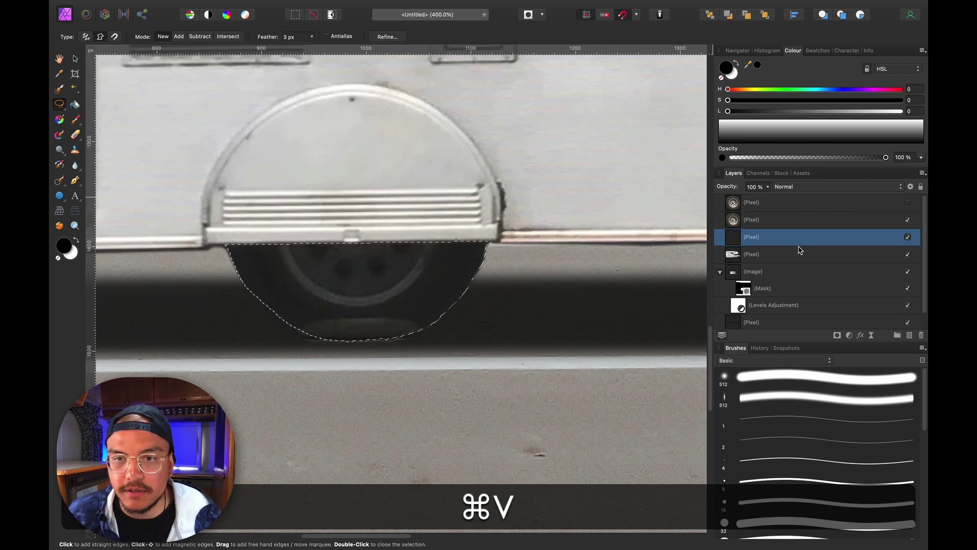
key("super+d")
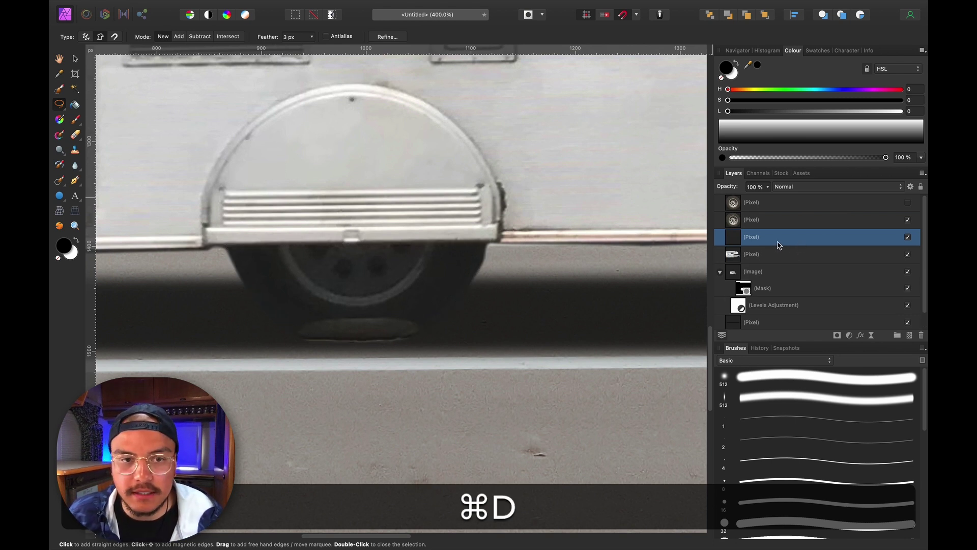
key("v")
left_click_drag(446, 344, 487, 261)
key("super+z")
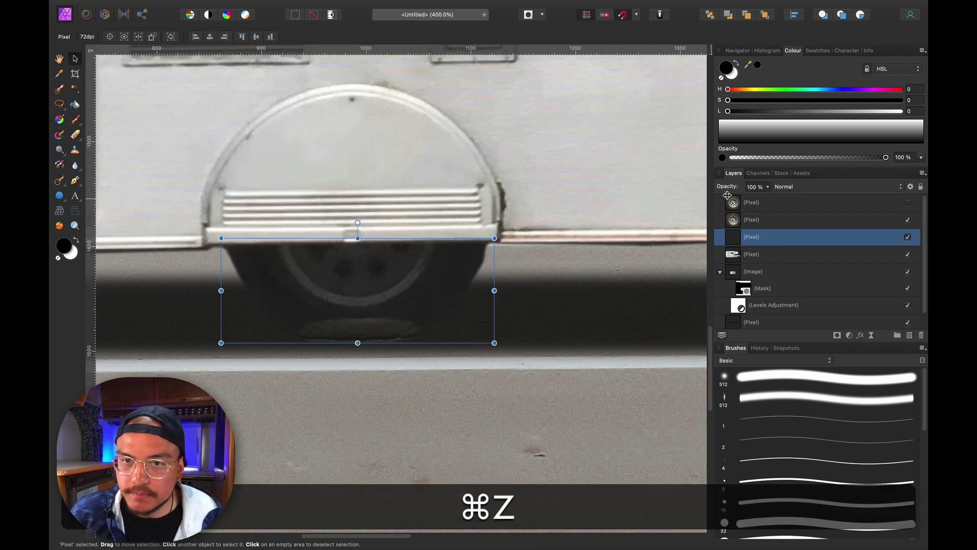
left_click(786, 204)
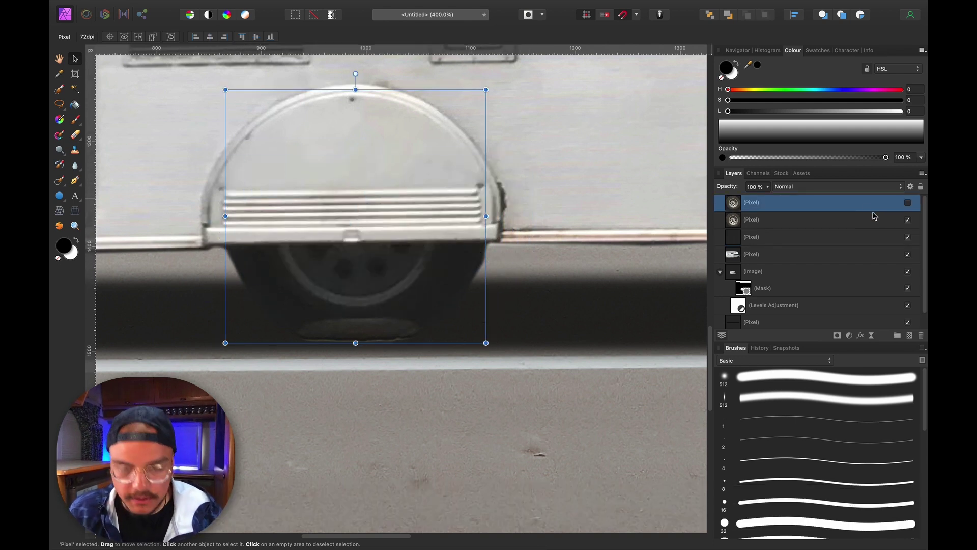
Step: Delete the duplicate wheel layer and name the wheel layers 'front wheel' and 'rear wheel'
key("BackSpace")
double_click(753, 203)
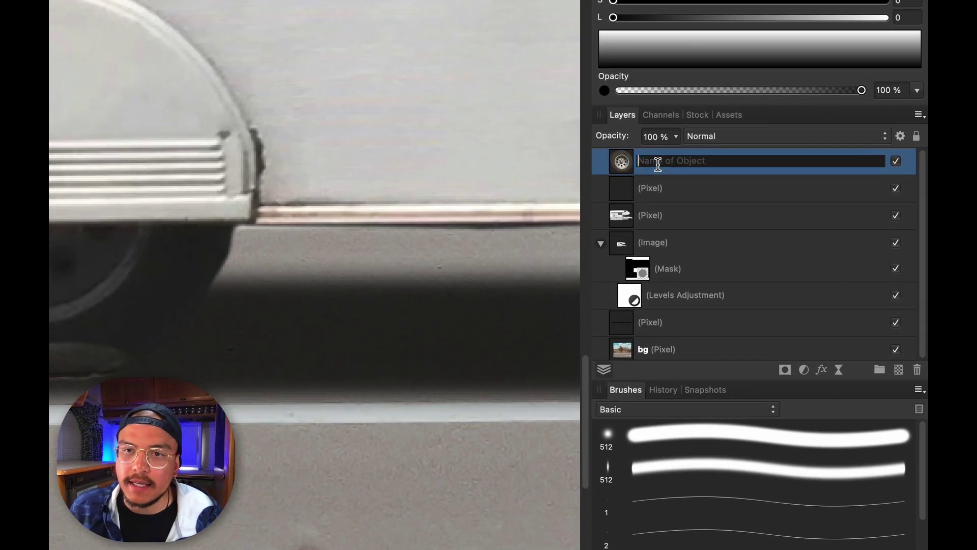
type("front wheel")
key("Return")
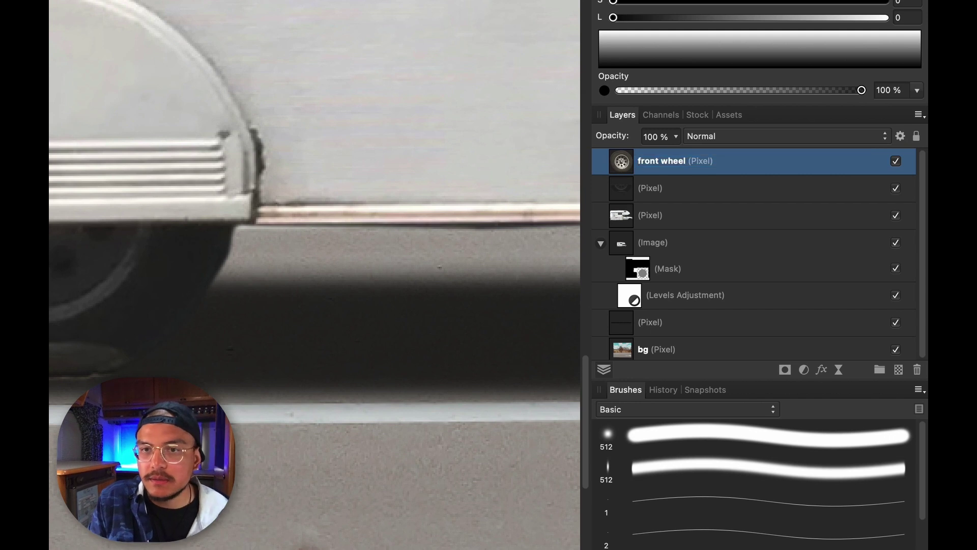
double_click(653, 193)
type("rear wheel")
key("Return")
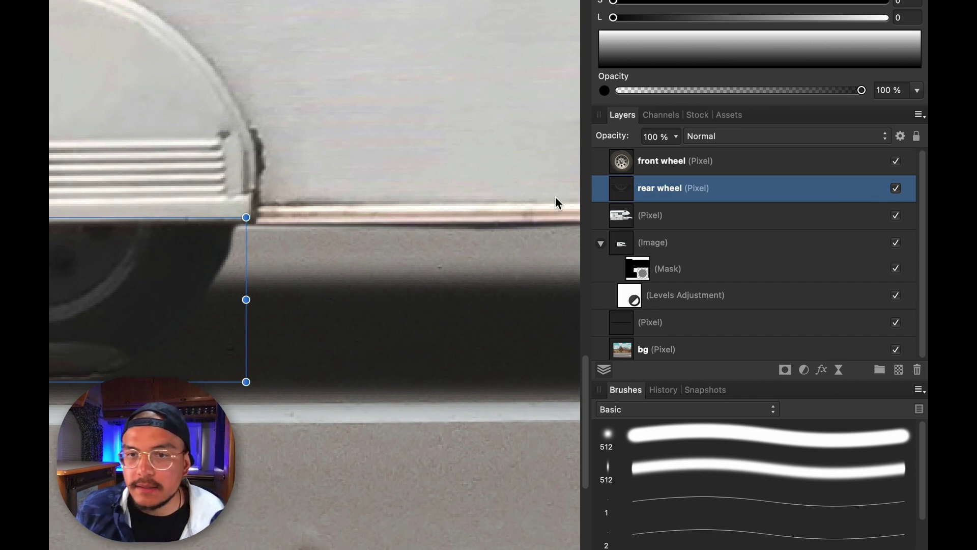
Step: Name both the camper image layer and the camper pixel layer 'camper'
double_click(662, 243)
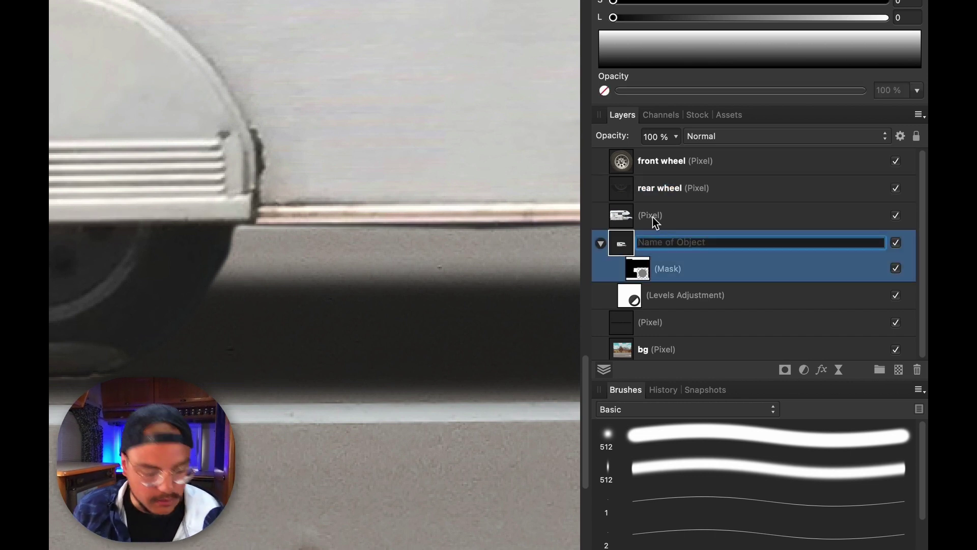
type("camper")
key("Return")
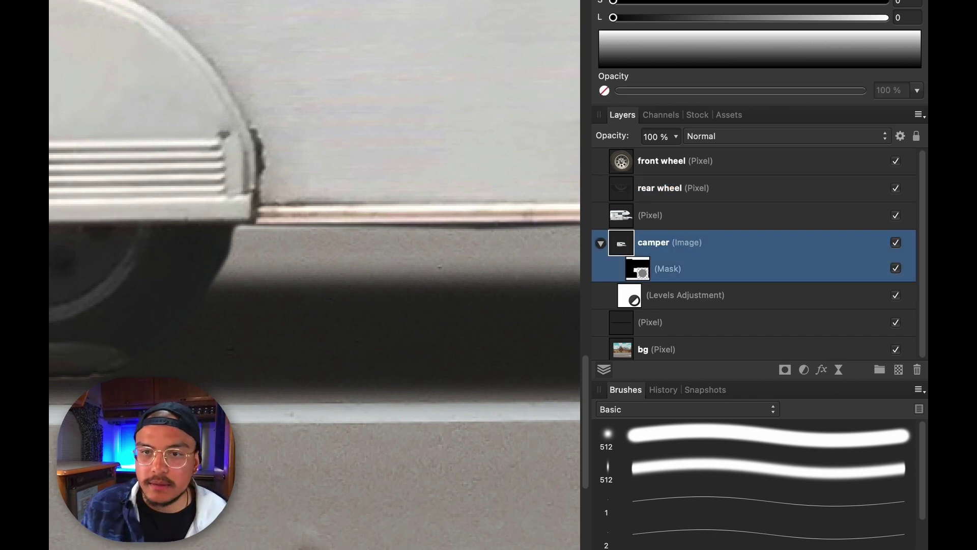
left_click(657, 216)
double_click(657, 215)
type("ca")
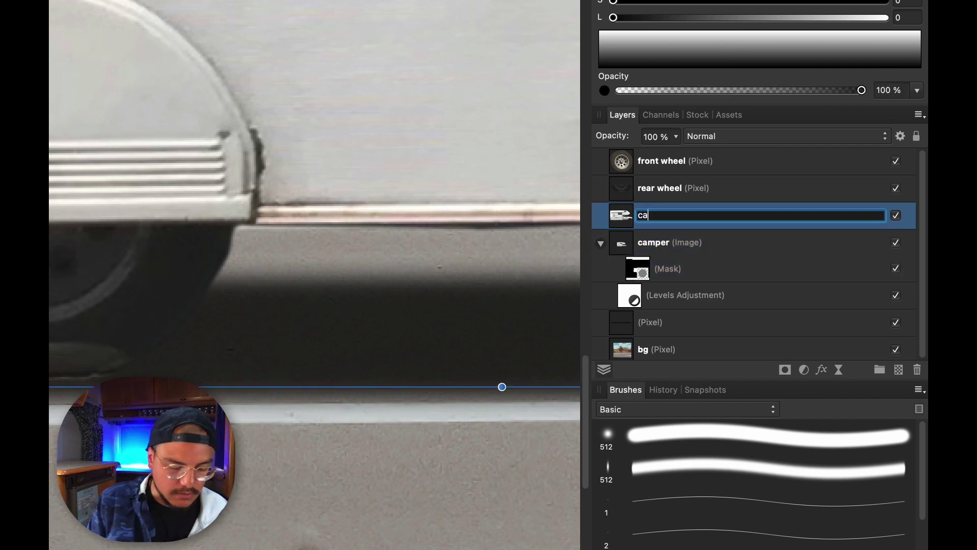
type("mper")
key("Return")
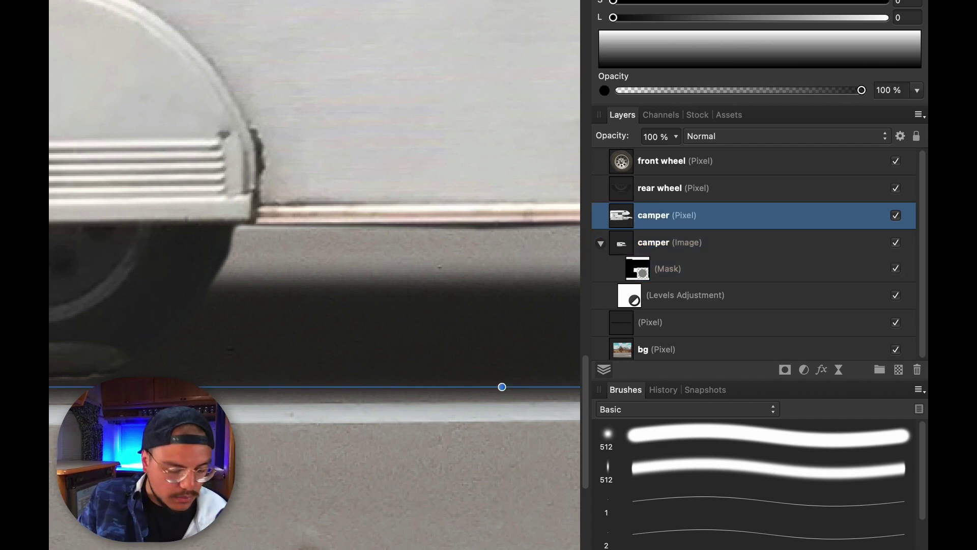
key("super+0")
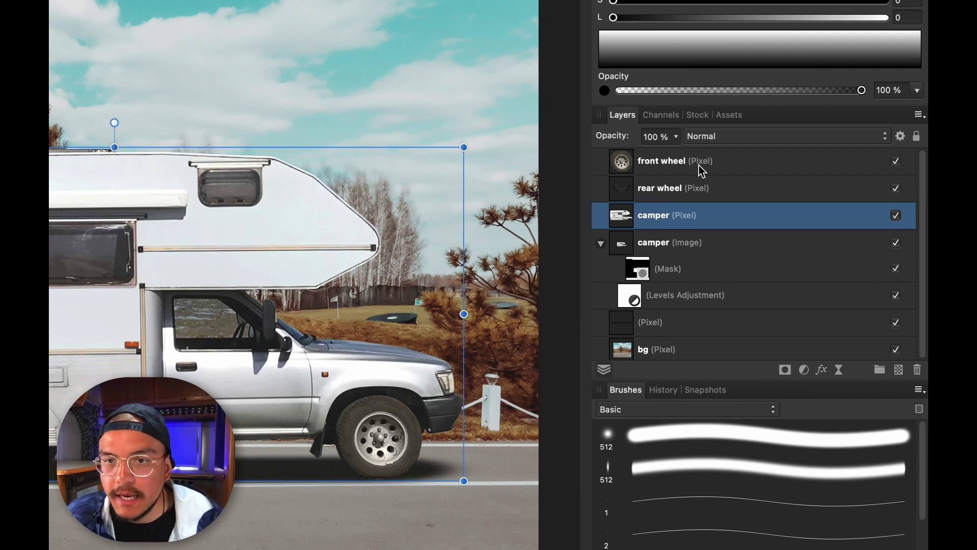
Step: Apply a Live Radial Blur from the live filters list to the 'front wheel' layer
left_click(701, 167)
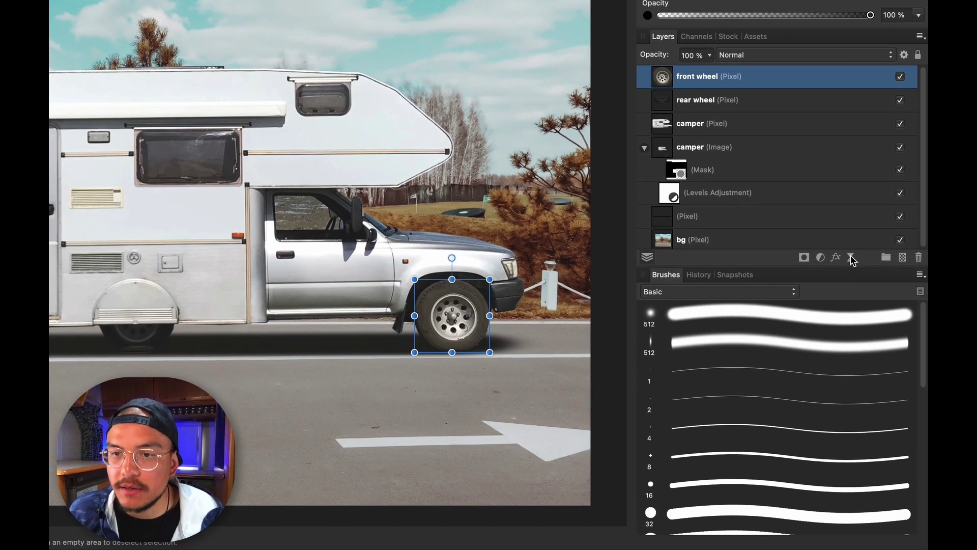
left_click(852, 258)
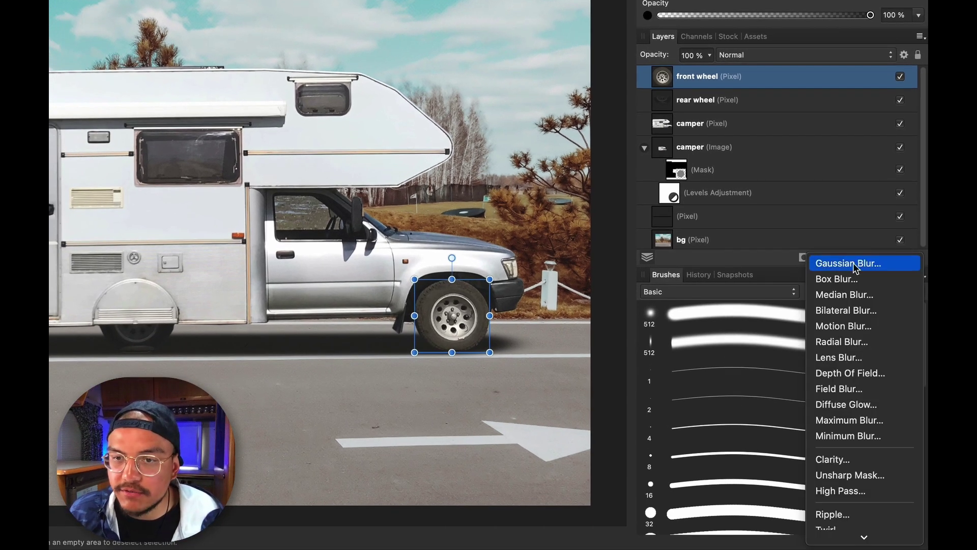
left_click(849, 342)
Step: Centre the front wheel's radial blur on its hub and set the blur angle to 61.4°
key("super+equal")
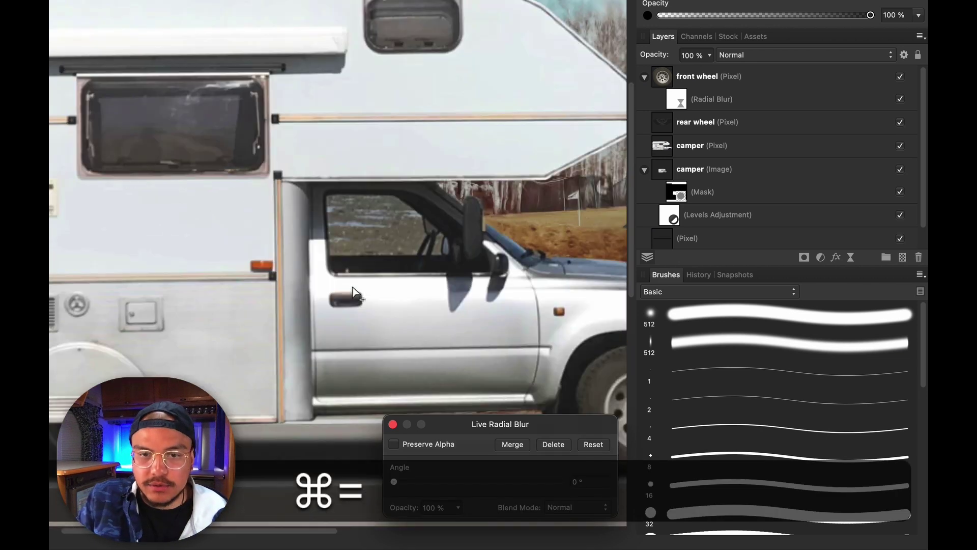
left_click_drag(519, 301, 250, 187)
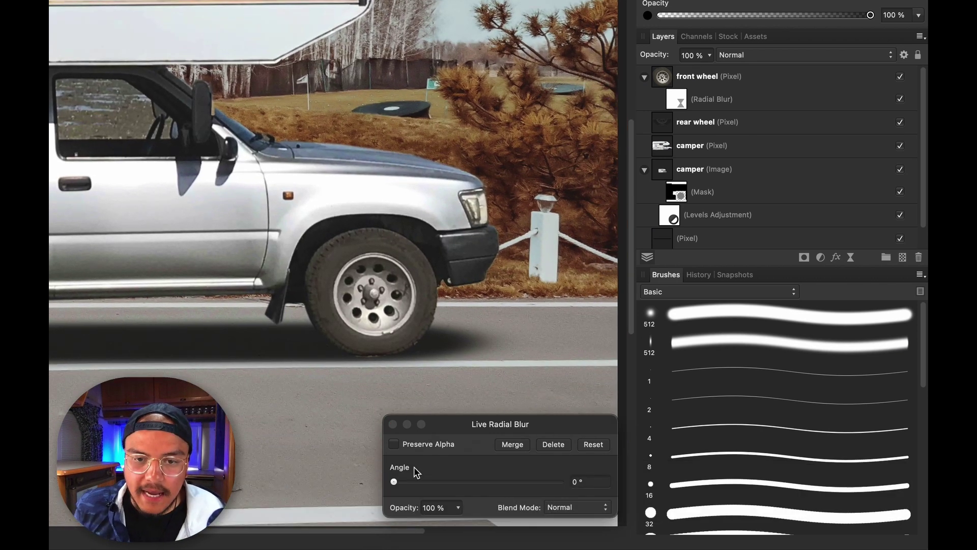
mouse_move(395, 485)
left_mouse_down()
mouse_move(455, 482)
mouse_move(416, 488)
mouse_move(426, 492)
mouse_move(415, 497)
mouse_move(435, 496)
left_mouse_up()
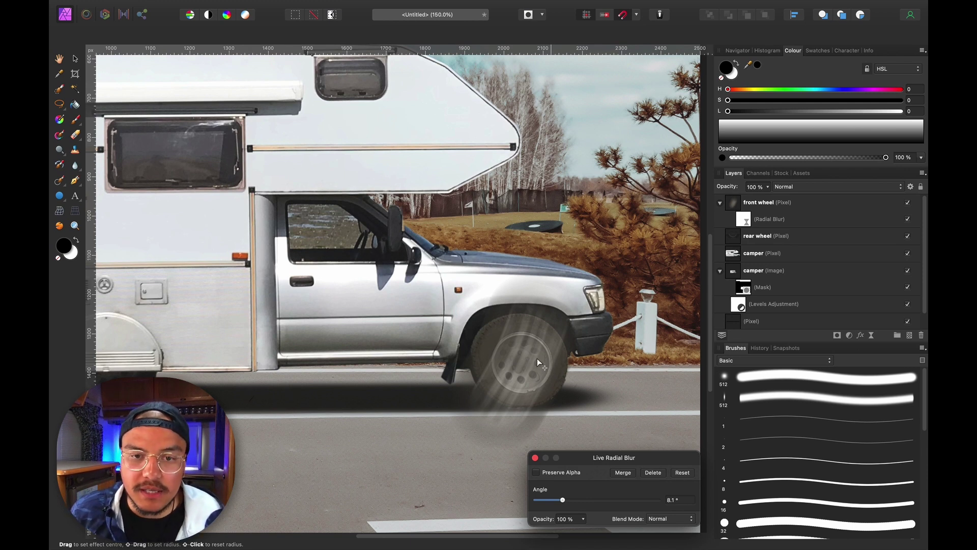
left_click_drag(561, 501, 537, 500)
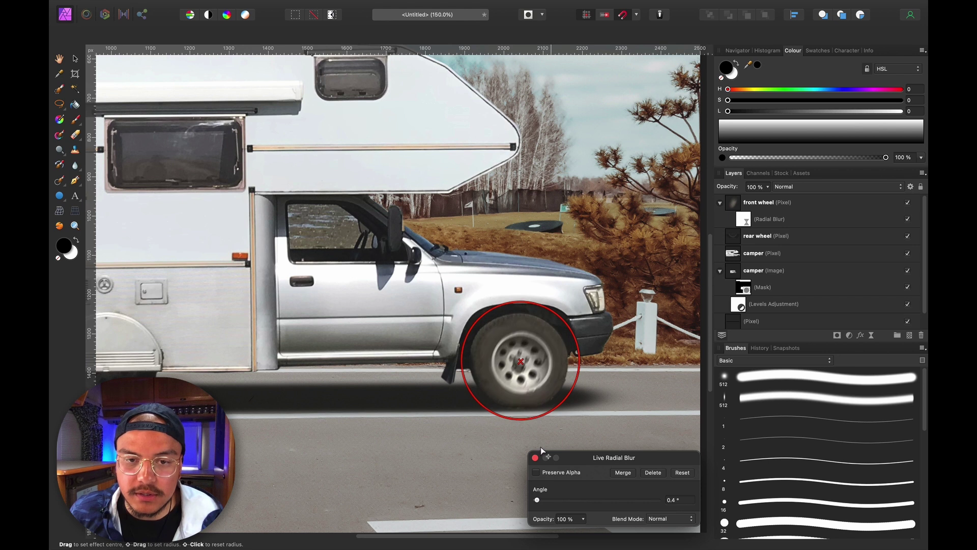
left_click(521, 364)
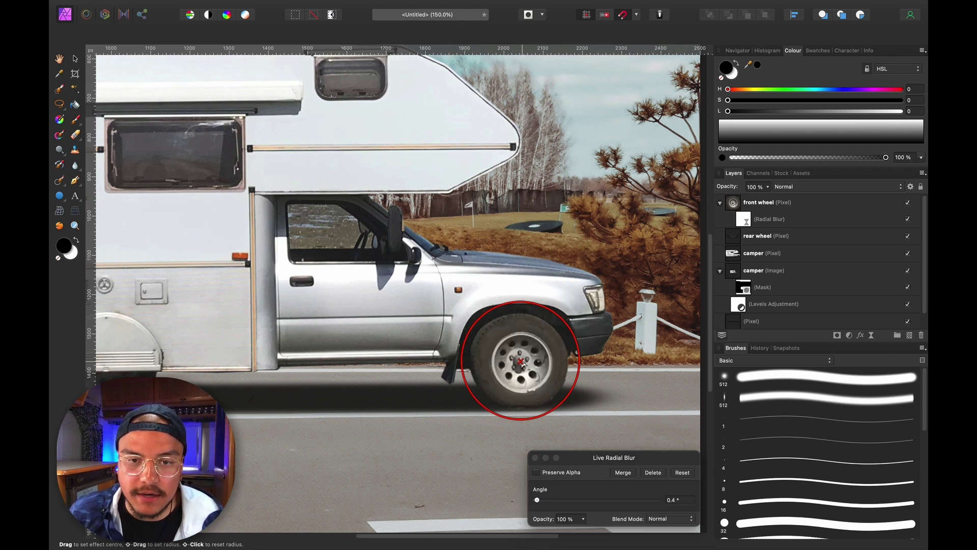
left_click_drag(537, 500, 614, 497)
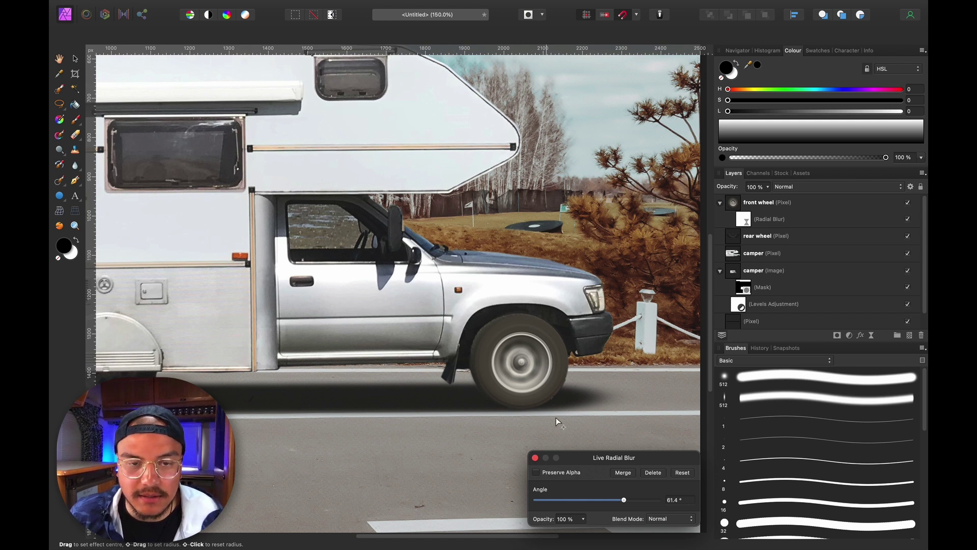
left_click(535, 460)
Step: Add a Live Radial Blur to the 'rear wheel' layer with a 60.3° angle
left_click_drag(377, 388, 517, 371)
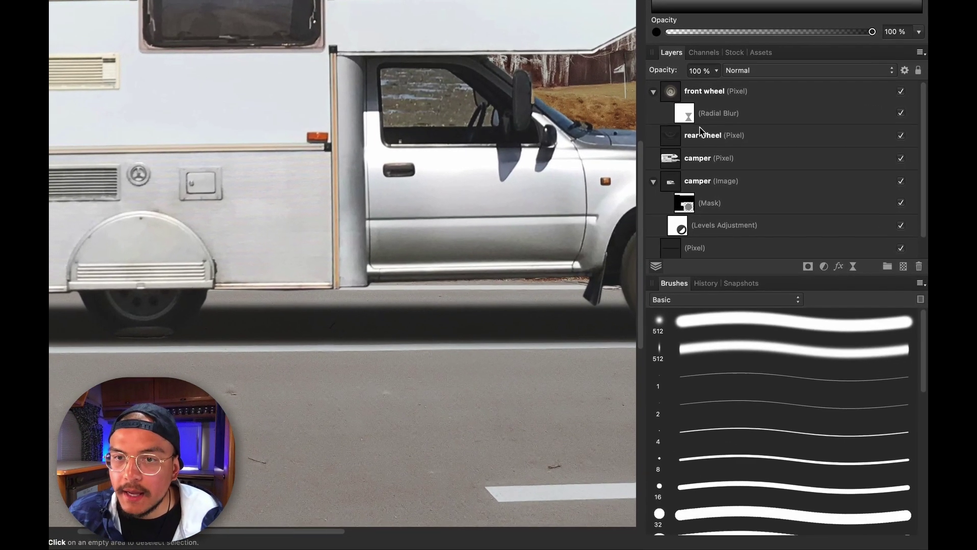
left_click(758, 237)
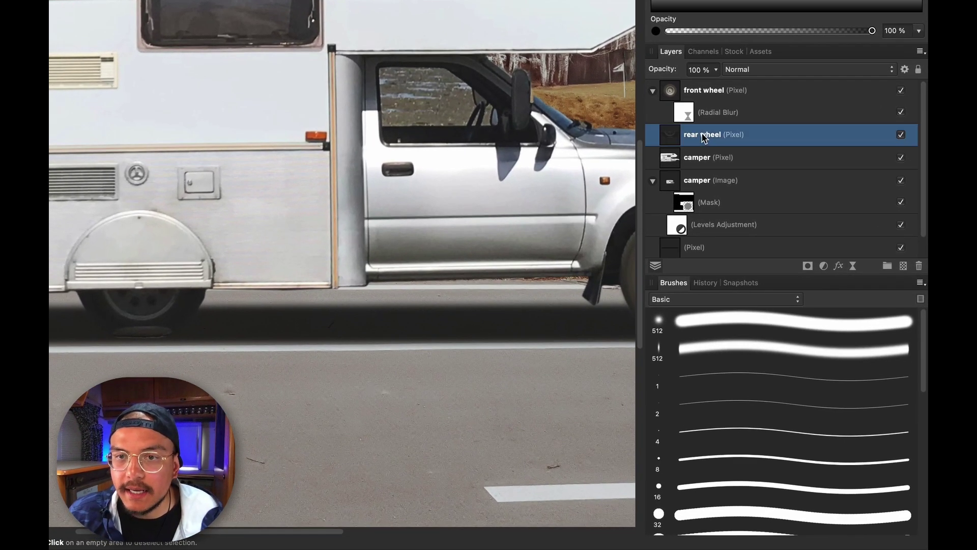
left_click(854, 268)
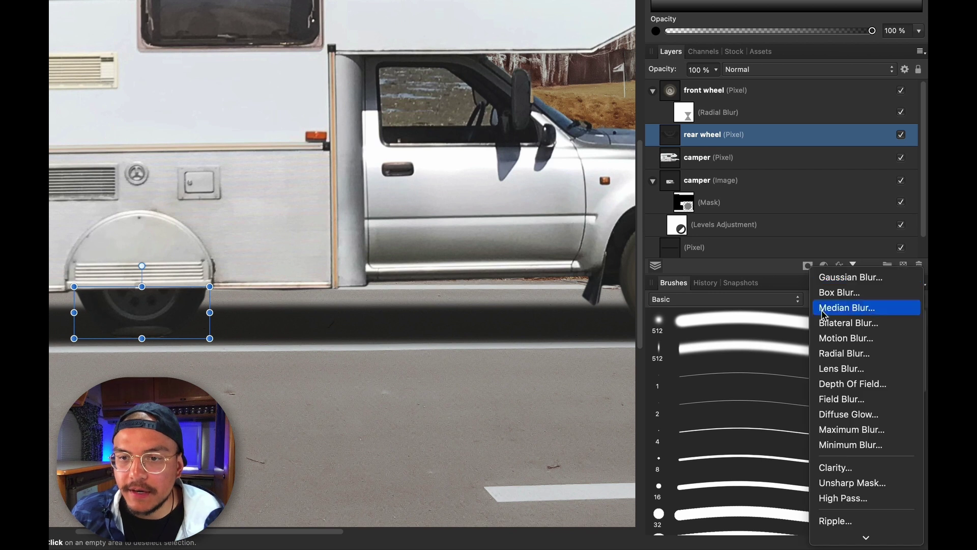
left_click(852, 357)
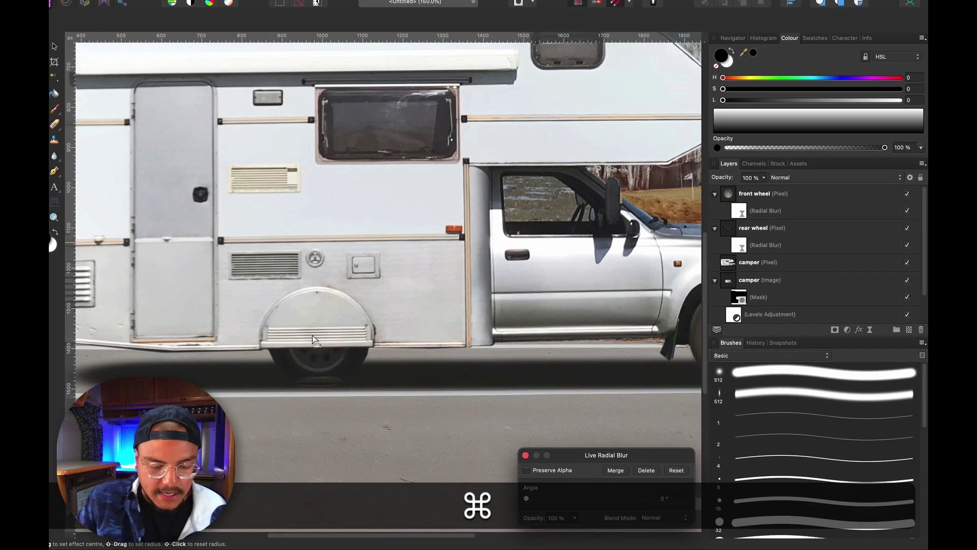
key("super+equal")
key("super+equal")
scroll(367, 343, "down", 3)
scroll(366, 344, "left", 4)
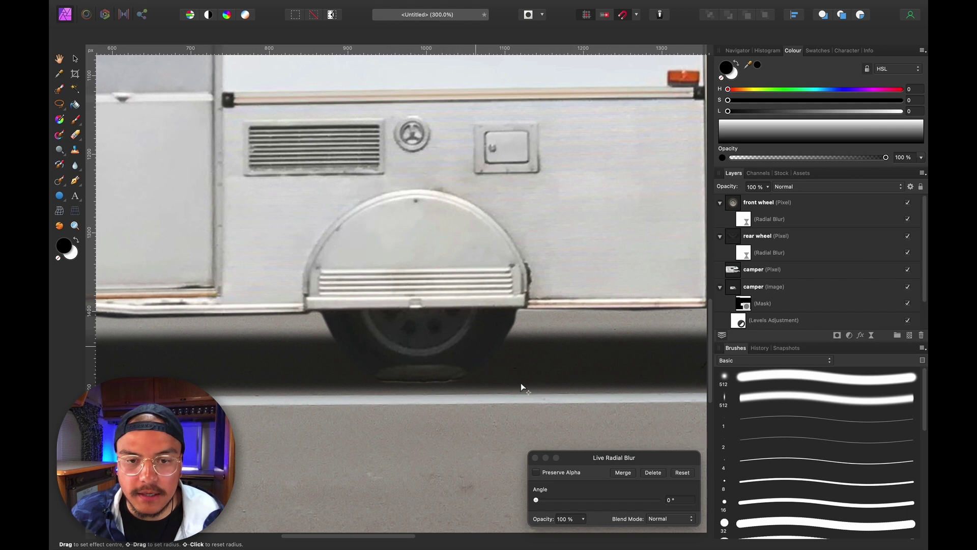
left_click_drag(537, 500, 599, 505)
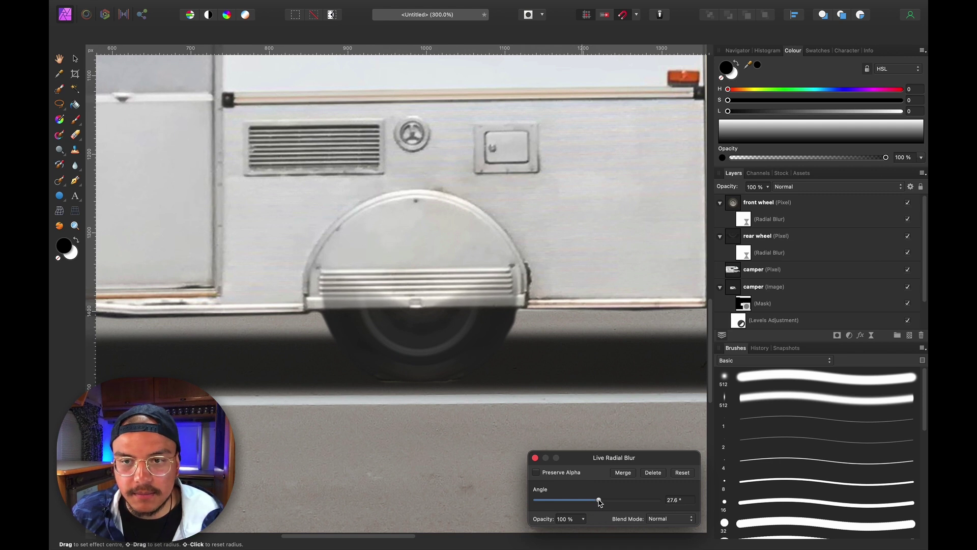
left_click_drag(606, 498, 623, 502)
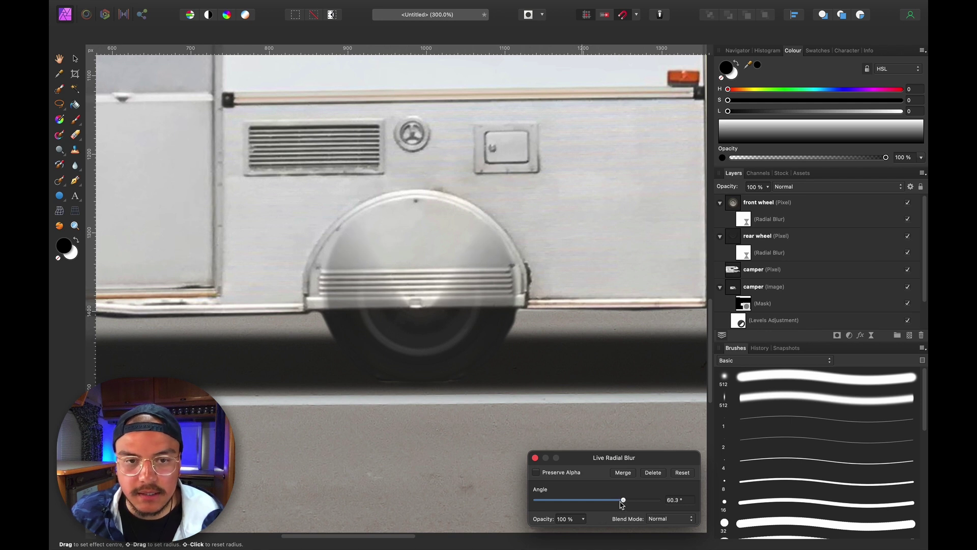
left_click(536, 457)
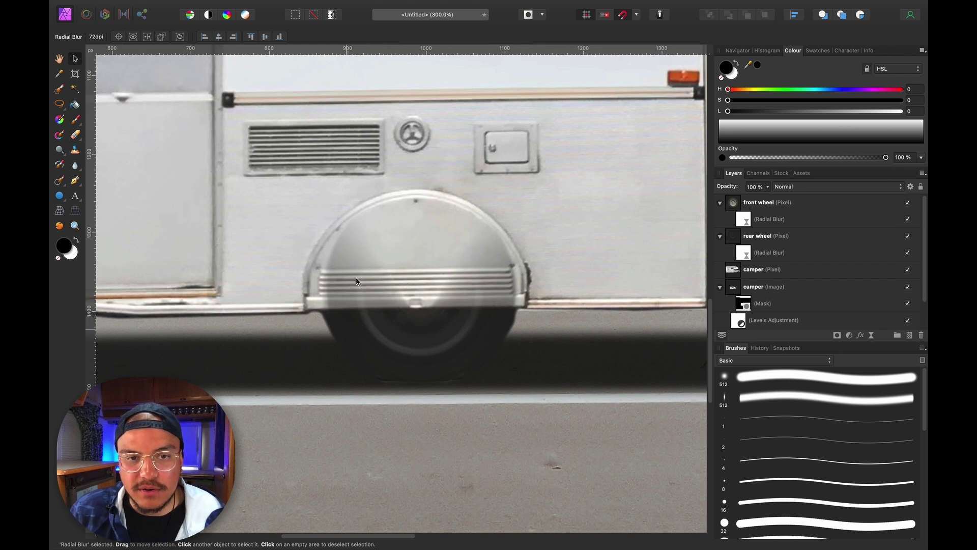
Step: Enable Preserve Alpha on the rear wheel's radial blur so it stays inside the wheel
left_click(781, 236)
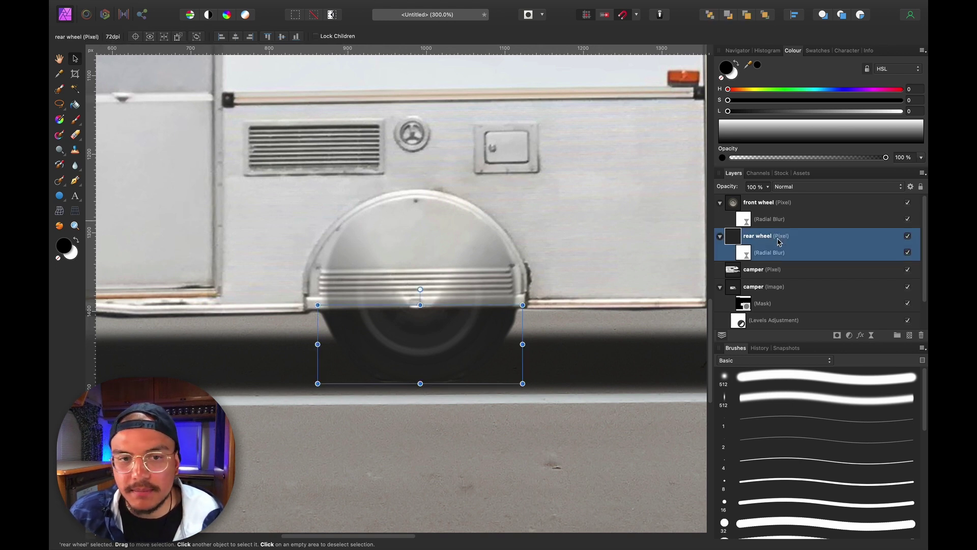
double_click(749, 255)
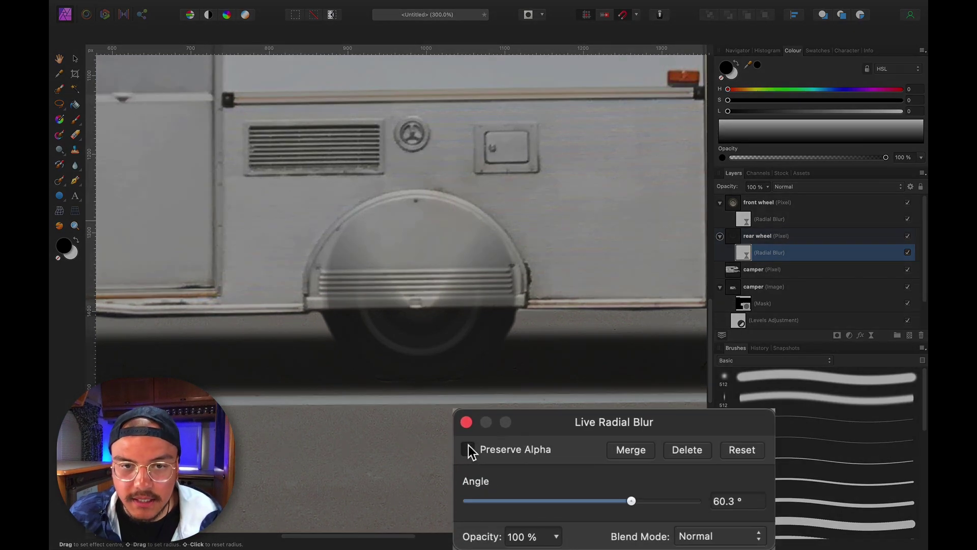
left_click(469, 449)
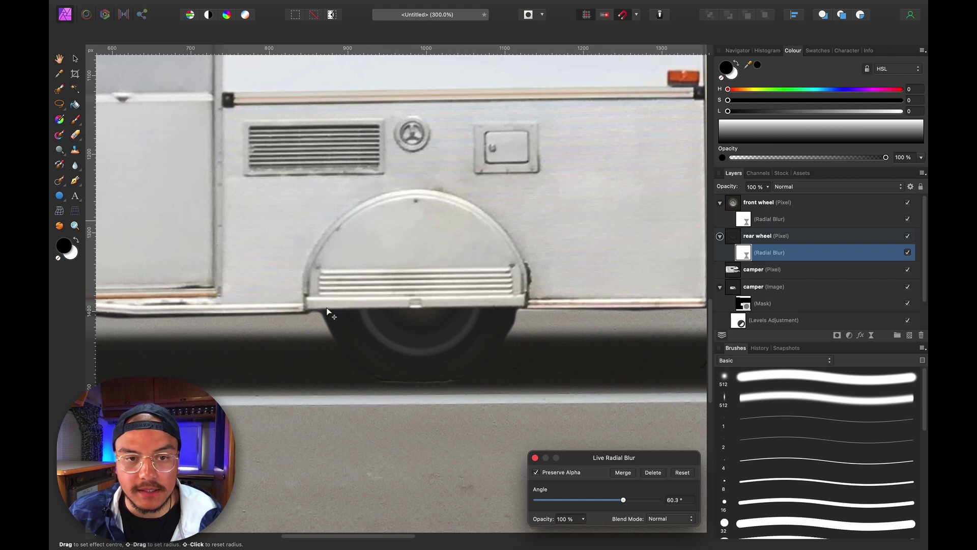
key("super+0")
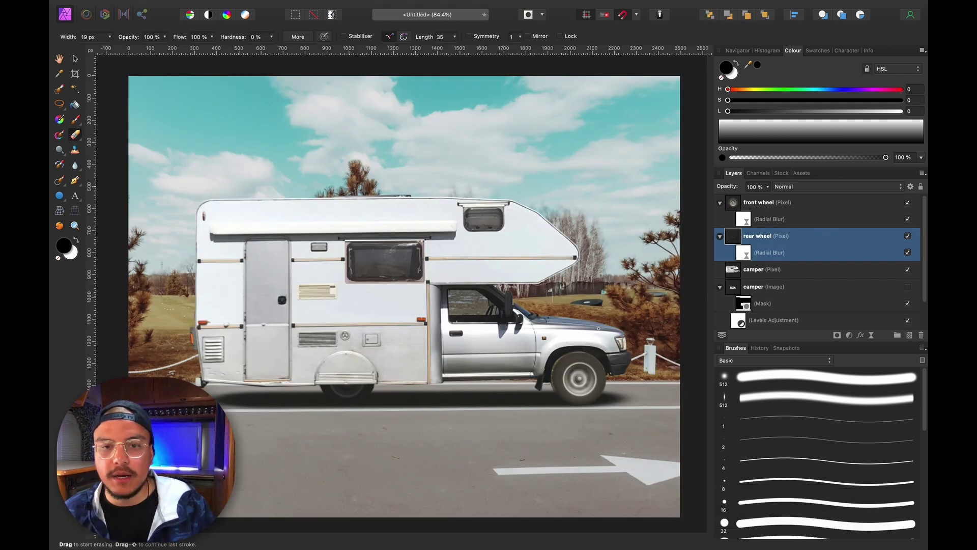
Step: Enlarge the front wheel slightly by pulling its left and top edges outward to fill the arch
key("super+equal")
key("space")
left_click_drag(600, 368, 431, 317)
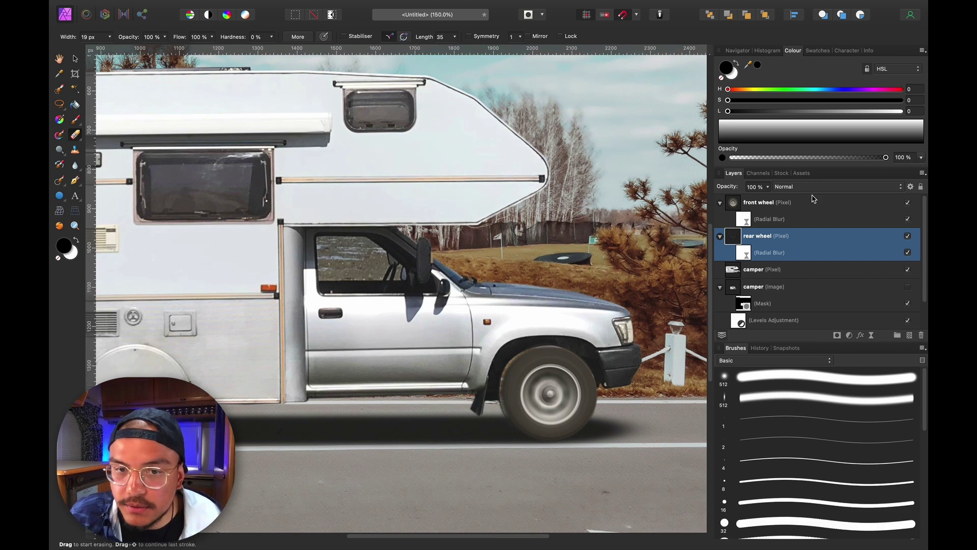
left_click(814, 201)
key("v")
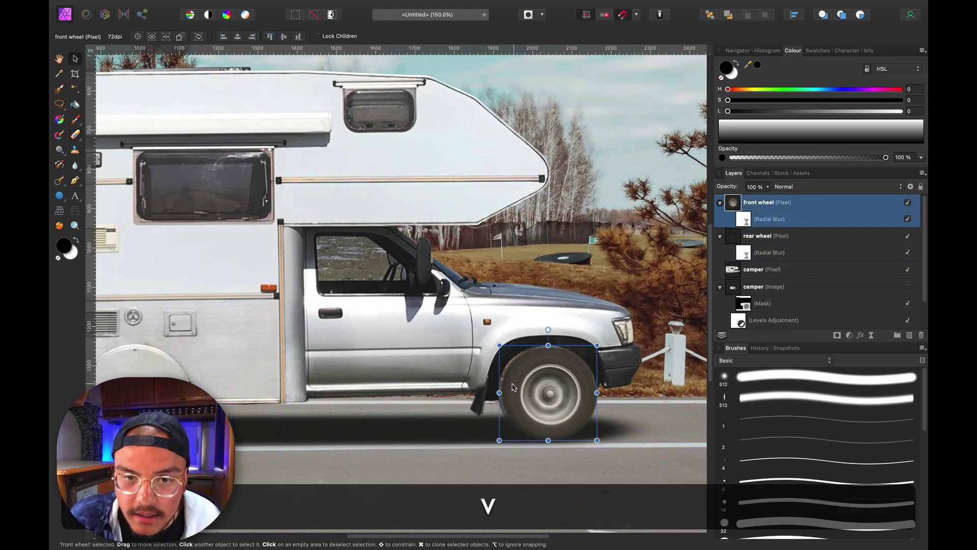
left_click_drag(494, 392, 496, 392)
left_click_drag(546, 345, 546, 342)
left_click_drag(491, 392, 490, 392)
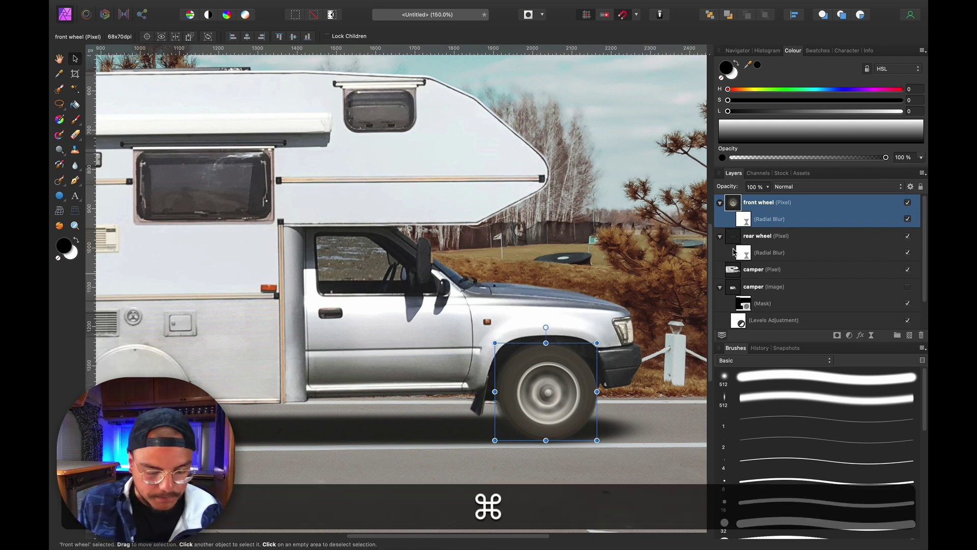
key("super+minus")
key("super+0")
left_click(759, 235)
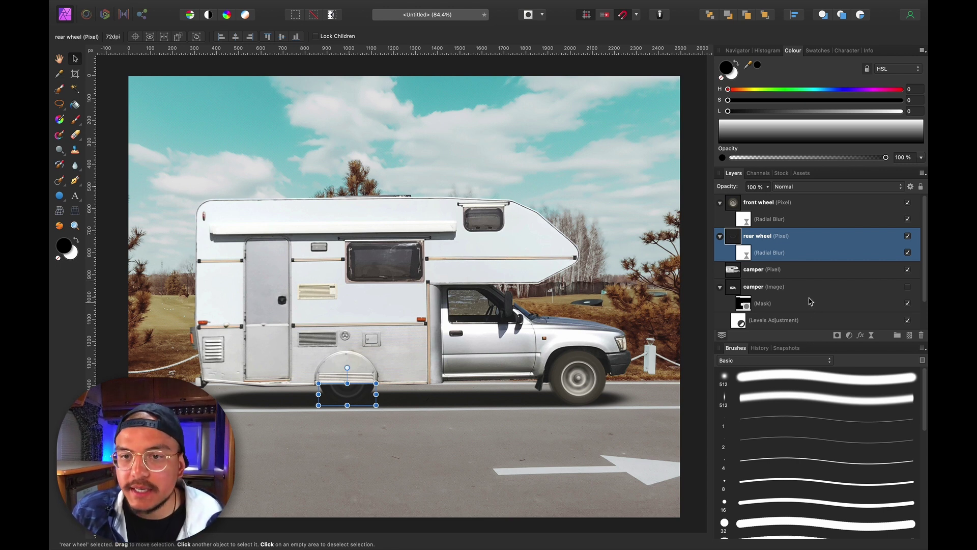
scroll(800, 301, "down", 2)
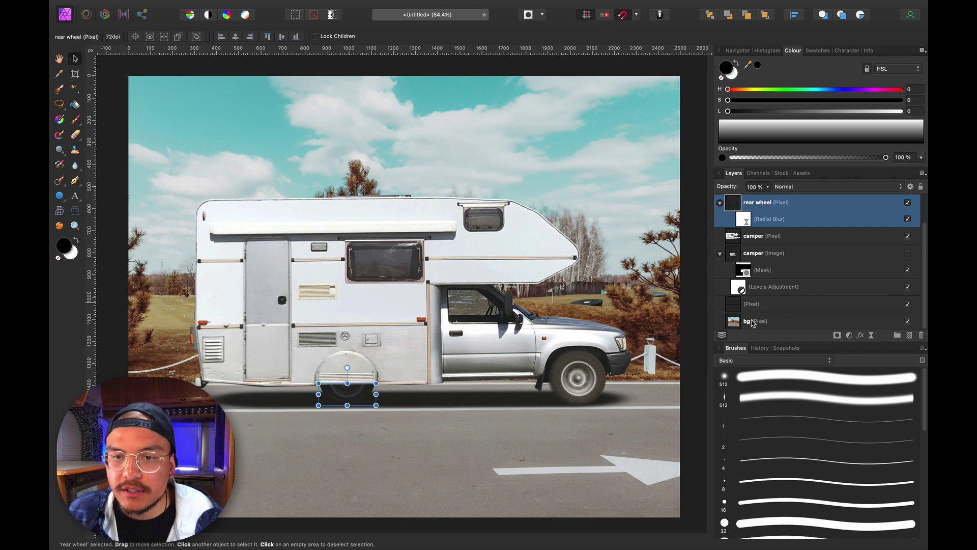
Step: Give the bg layer a 0° horizontal Live Motion Blur with a radius of about 39.8 px
left_click(751, 325)
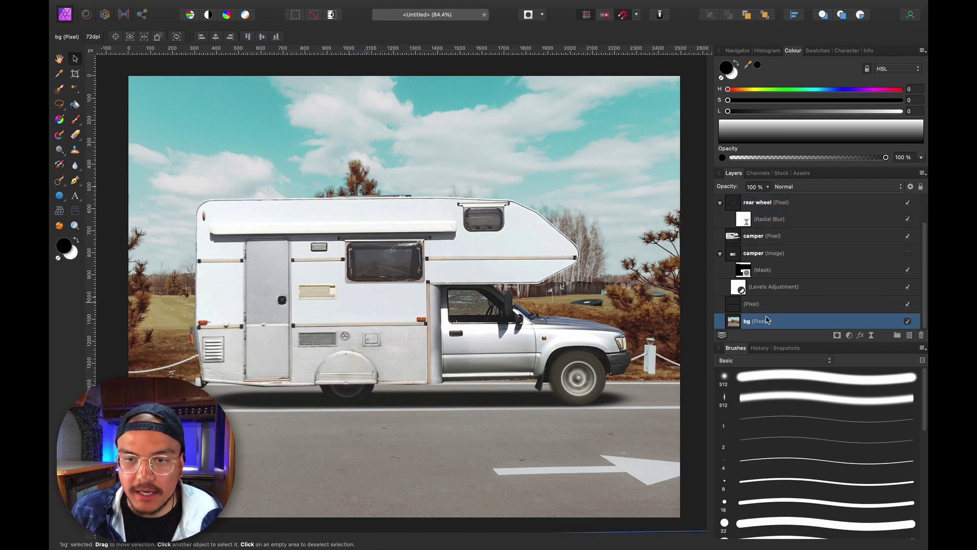
left_click(871, 335)
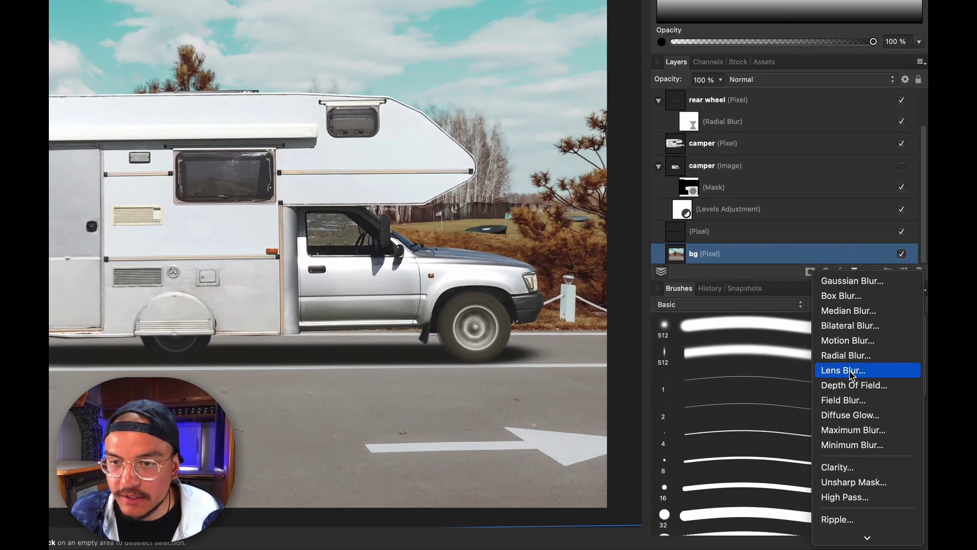
left_click(857, 340)
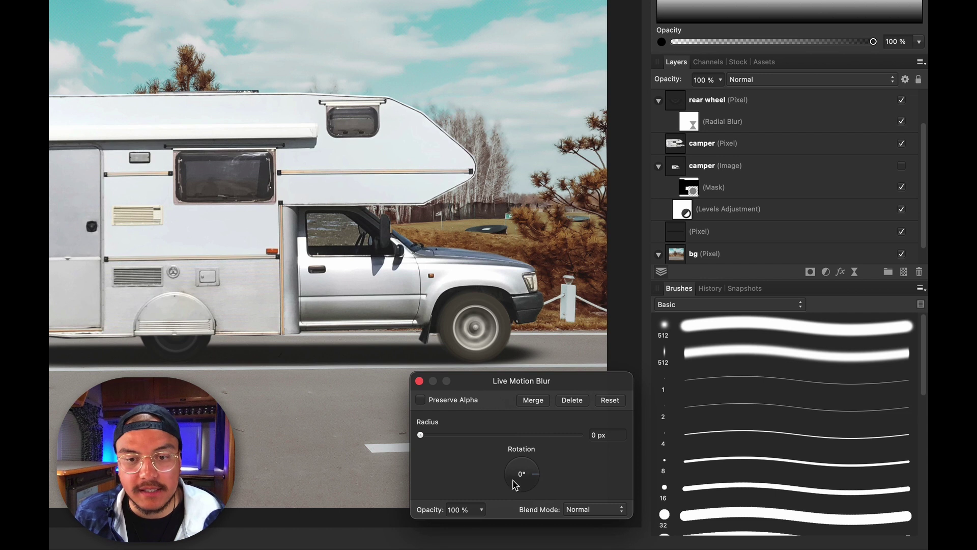
left_click(497, 481)
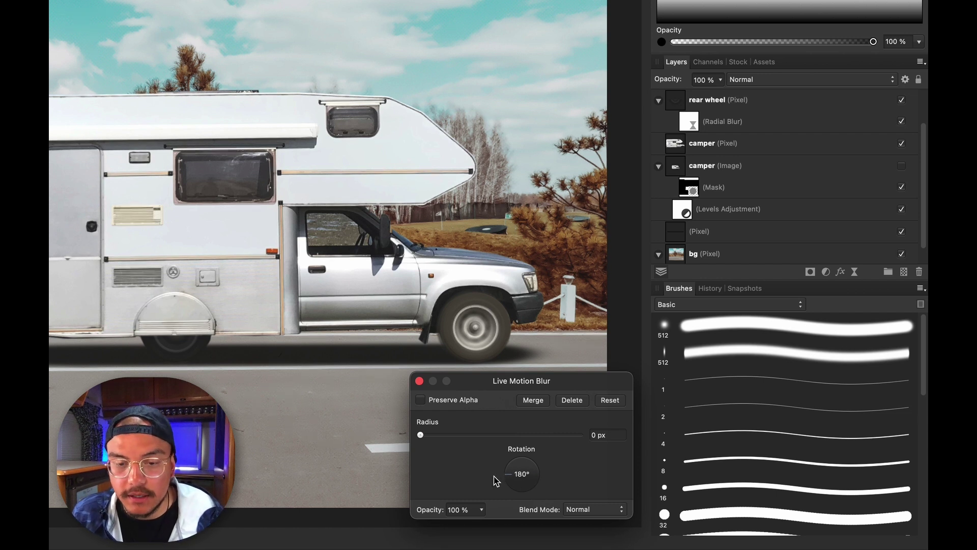
left_click(541, 476)
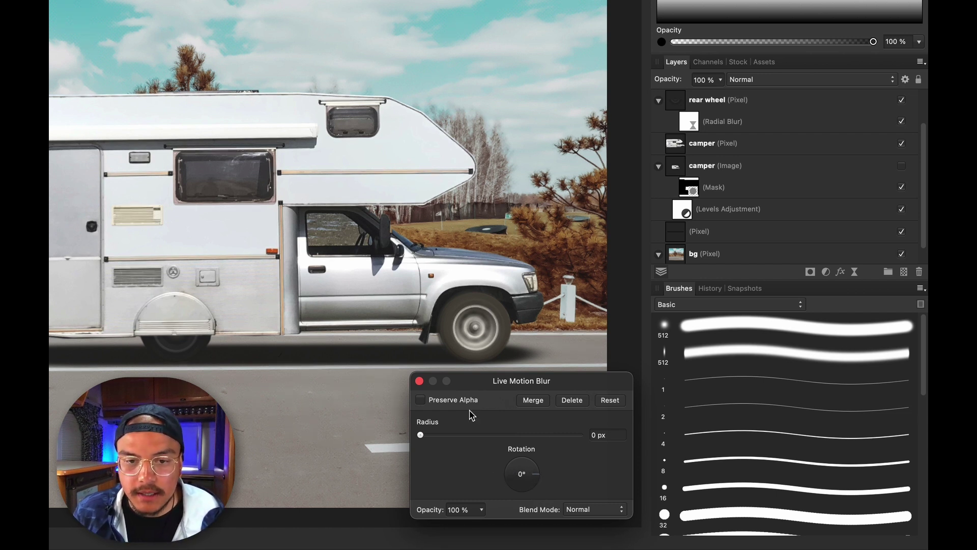
left_click_drag(420, 434, 521, 429)
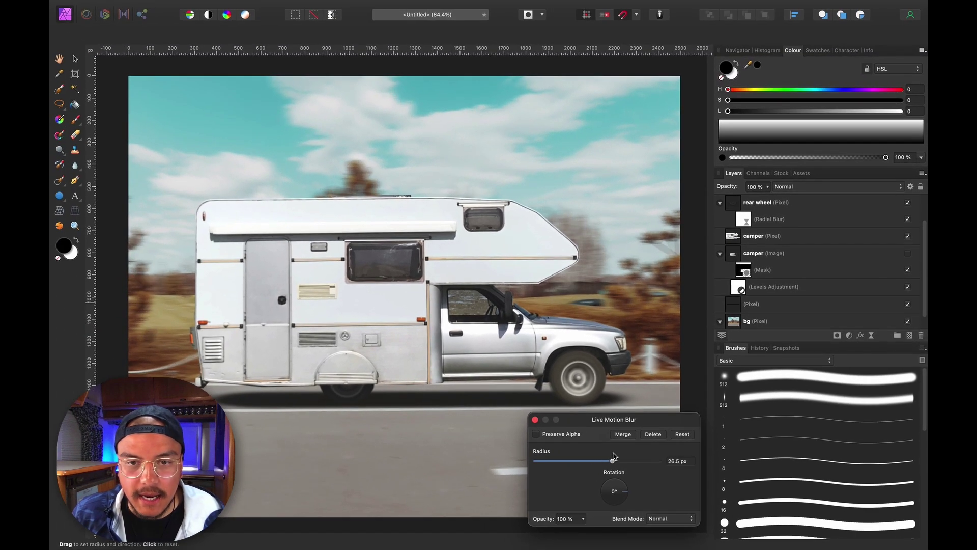
left_click_drag(613, 454, 625, 454)
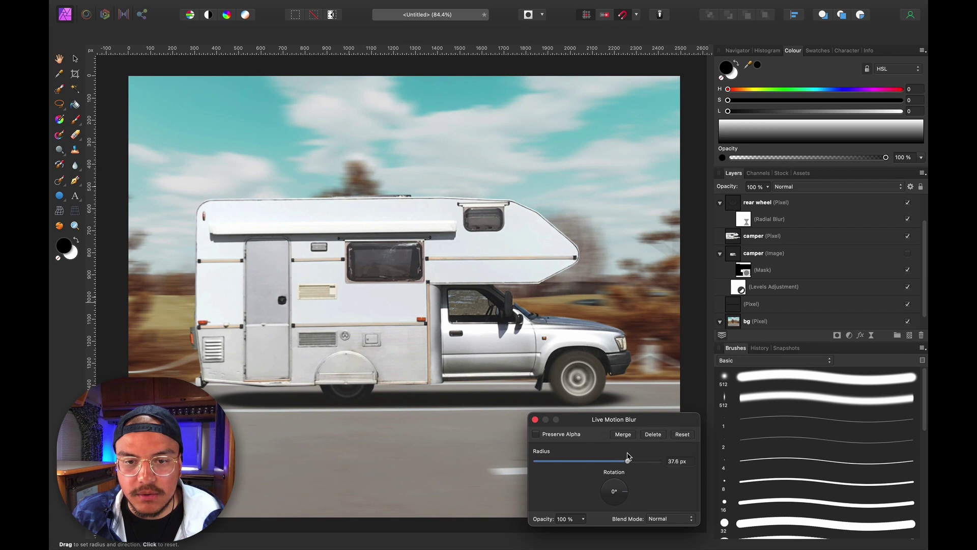
left_click_drag(614, 415, 574, 374)
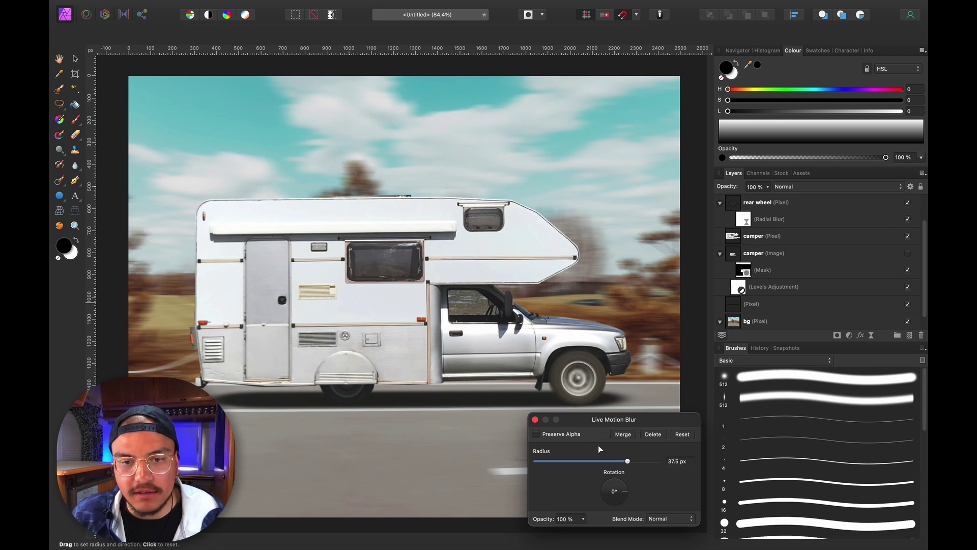
left_click_drag(630, 462, 632, 463)
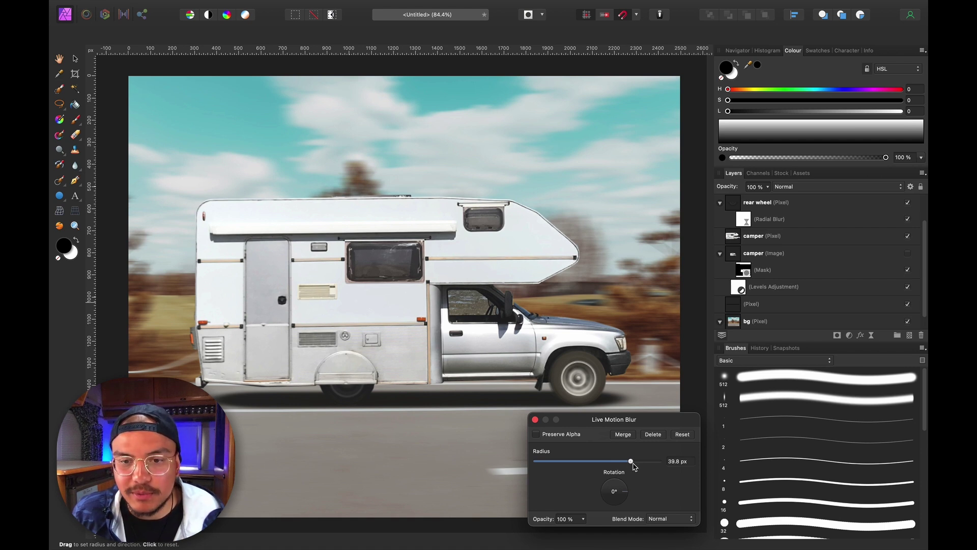
left_click(535, 420)
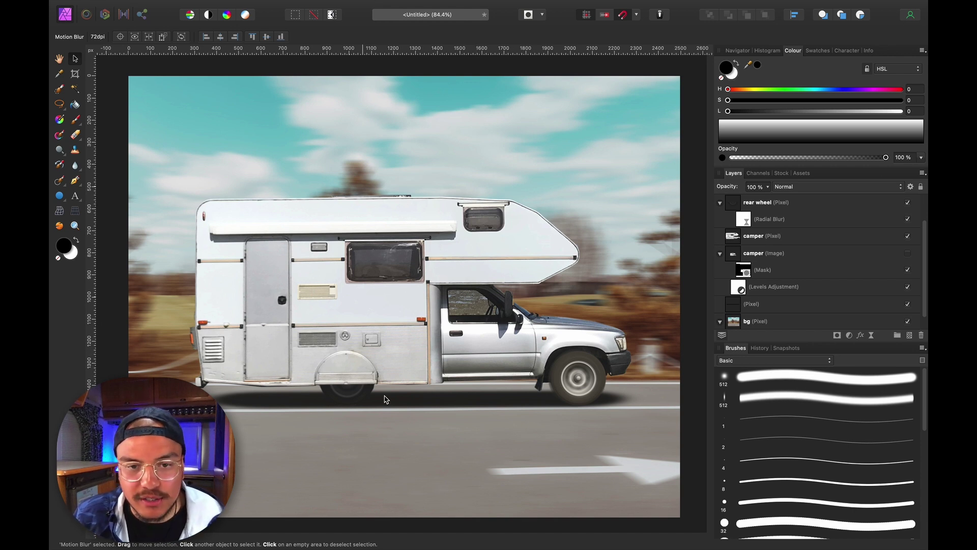
left_click(774, 310)
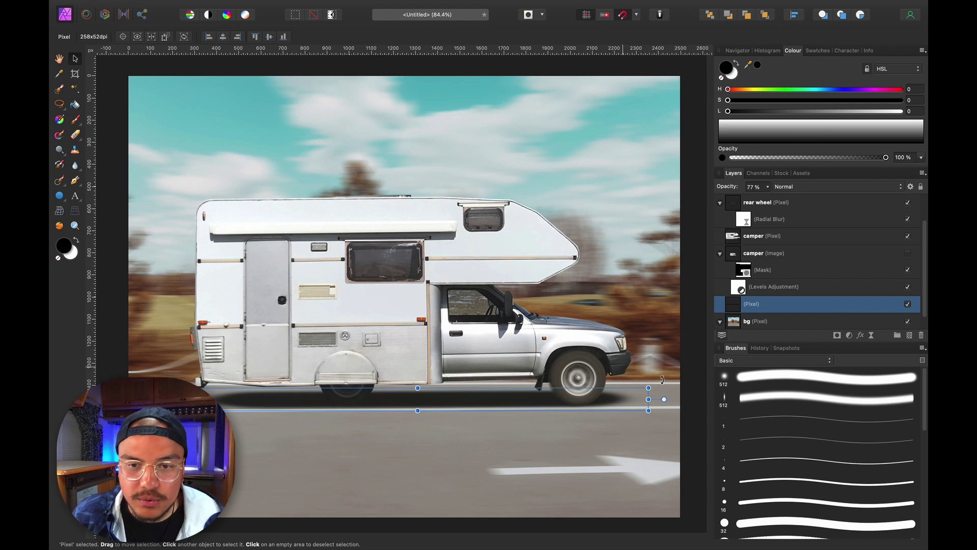
Step: Rename the unnamed ground-shadow pixel layer to 'shadow'
double_click(752, 304)
type("shadow")
key("Return")
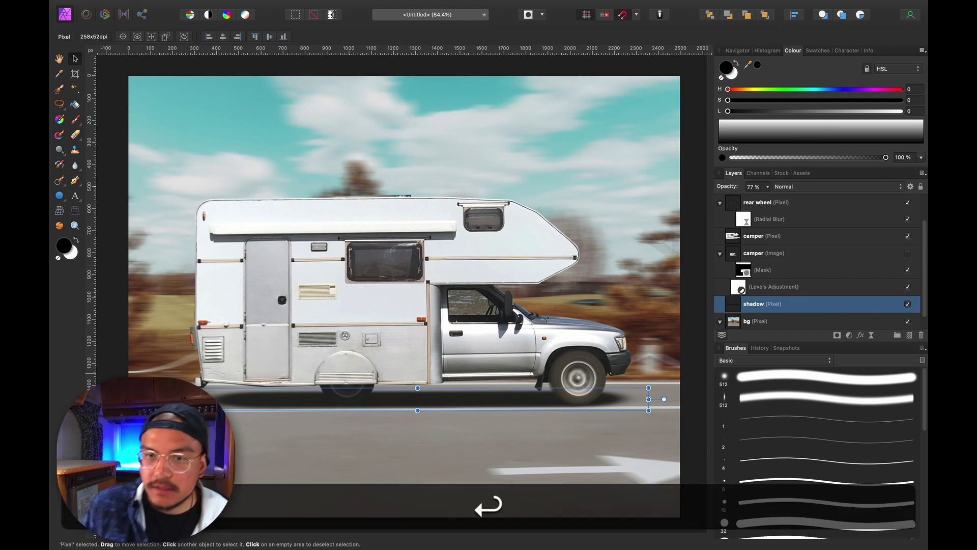
key("super+z")
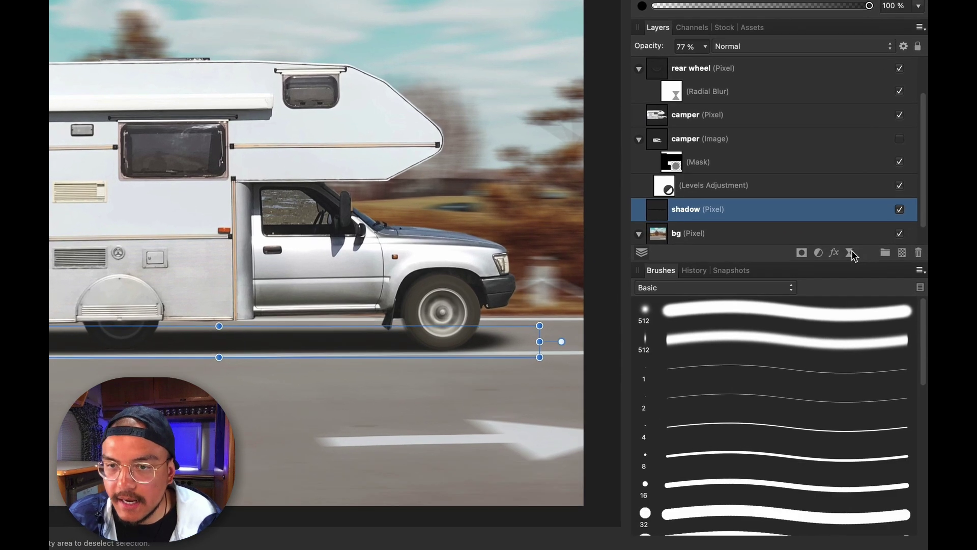
Step: Smear the shadow with a horizontal Live Motion Blur of about 65.6 px radius
left_click(872, 335)
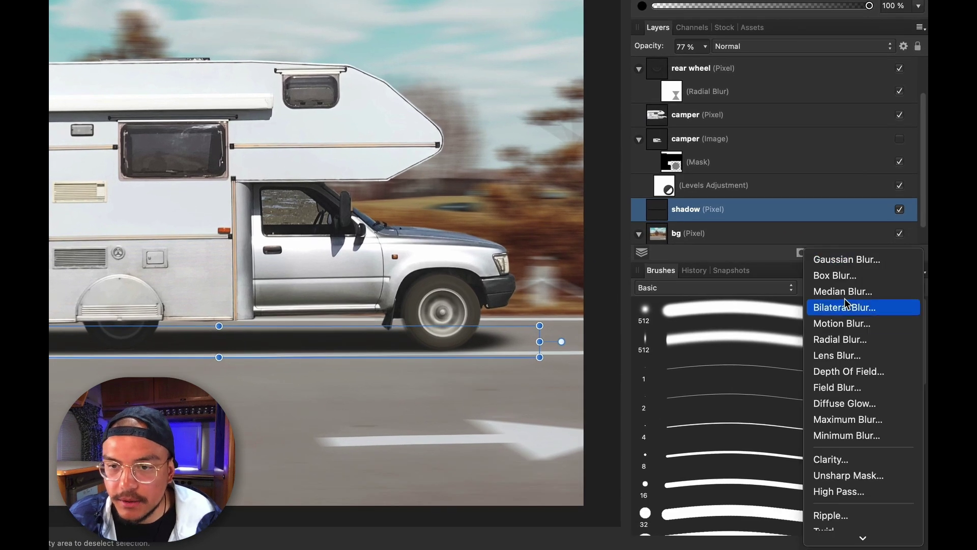
left_click(846, 324)
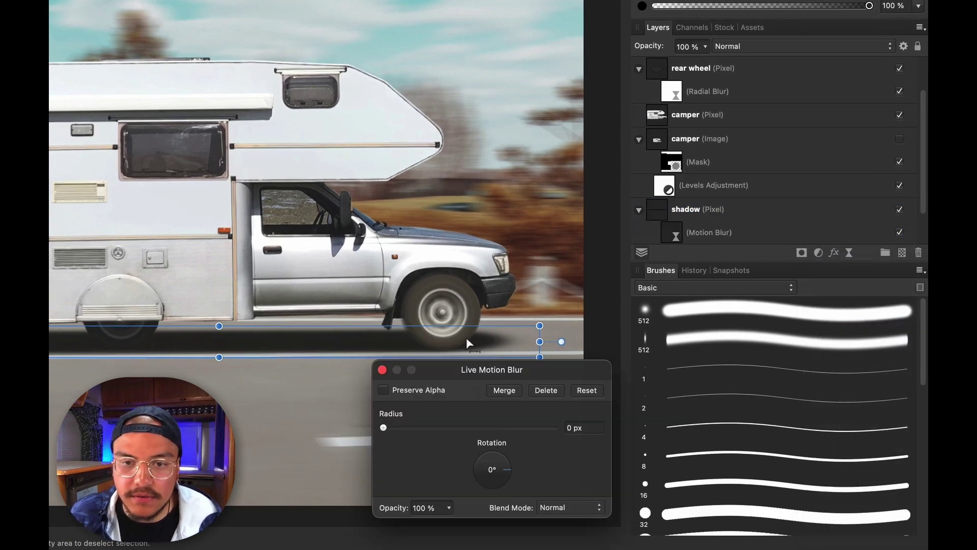
left_click_drag(400, 421, 554, 417)
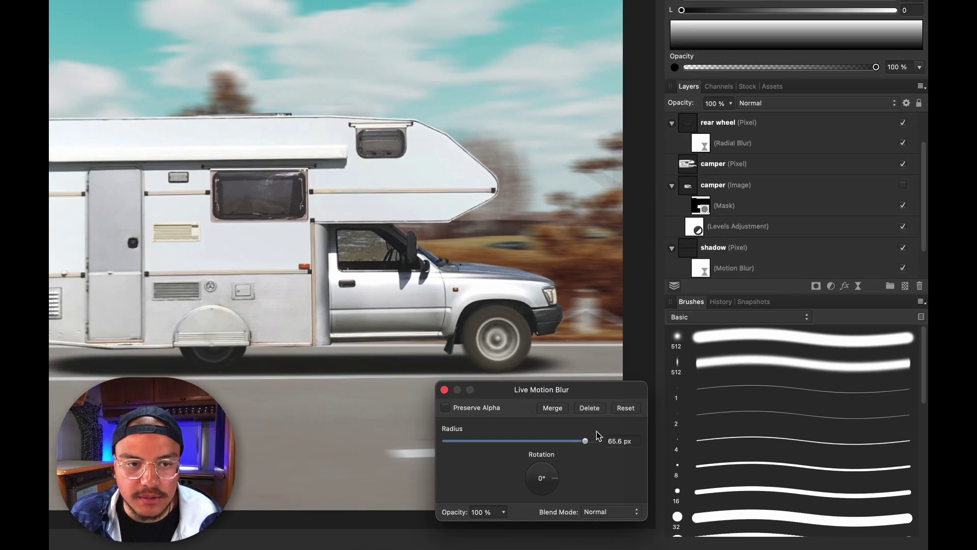